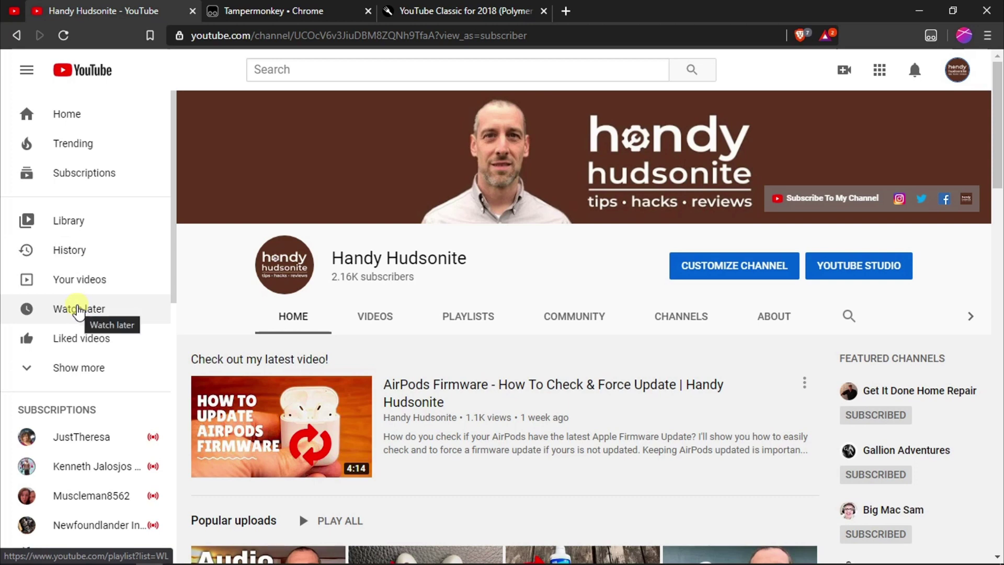
Open the Watch later playlist and move the Apple's AR Glasses video to the first position.
left_click(78, 310)
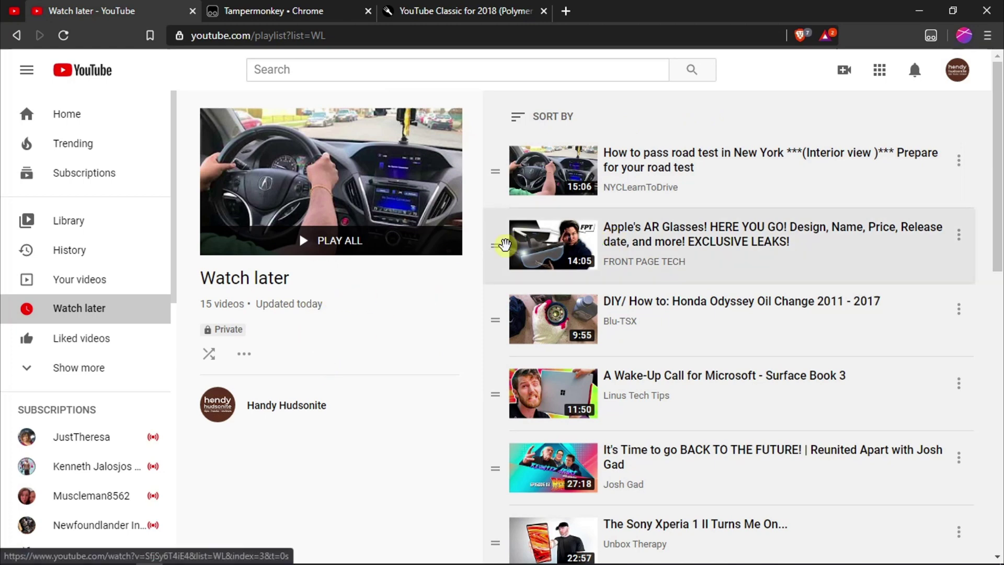
left_click_drag(494, 250, 500, 176)
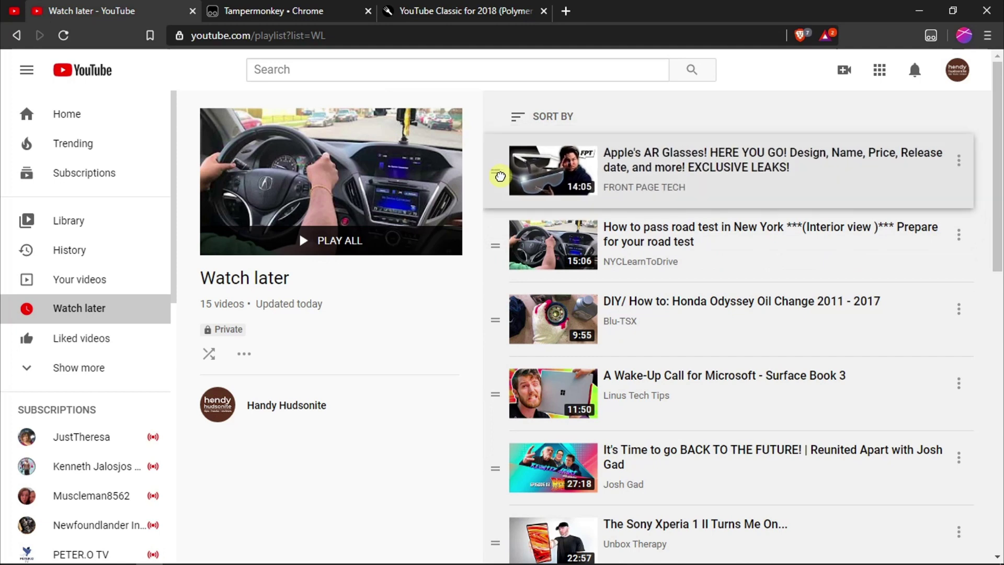
left_click(536, 119)
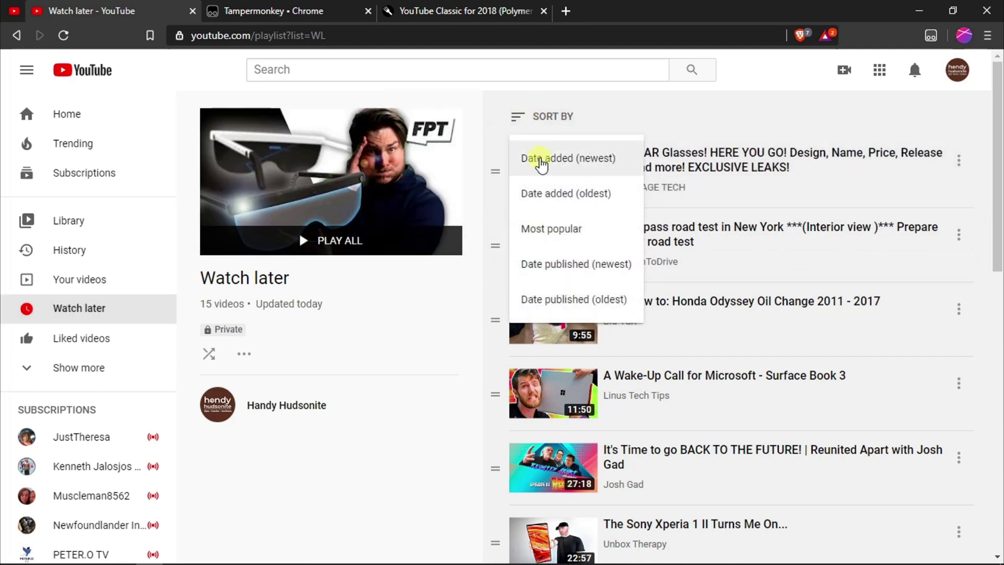
left_click(431, 315)
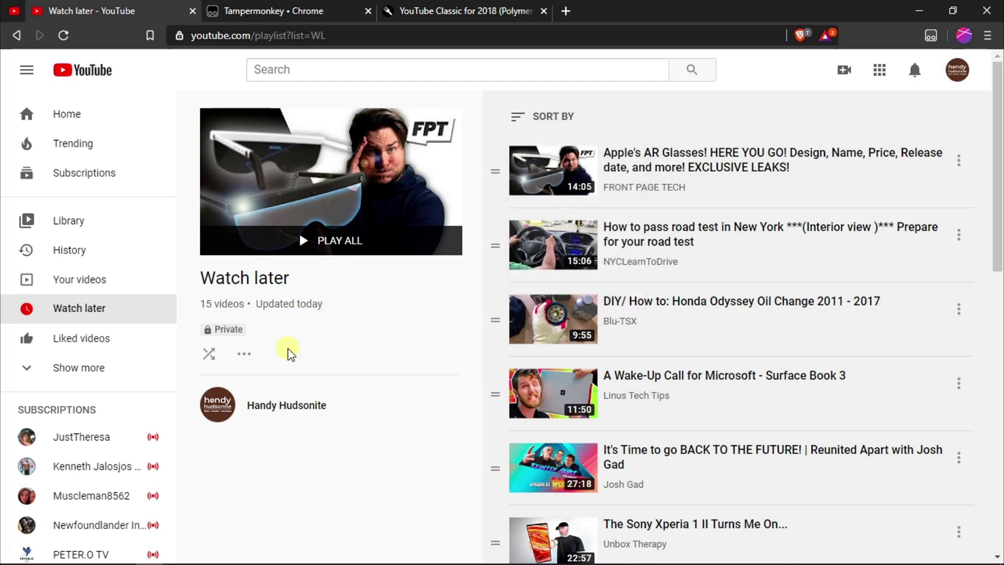
Remove all watched videos from the Watch later playlist.
left_click(244, 354)
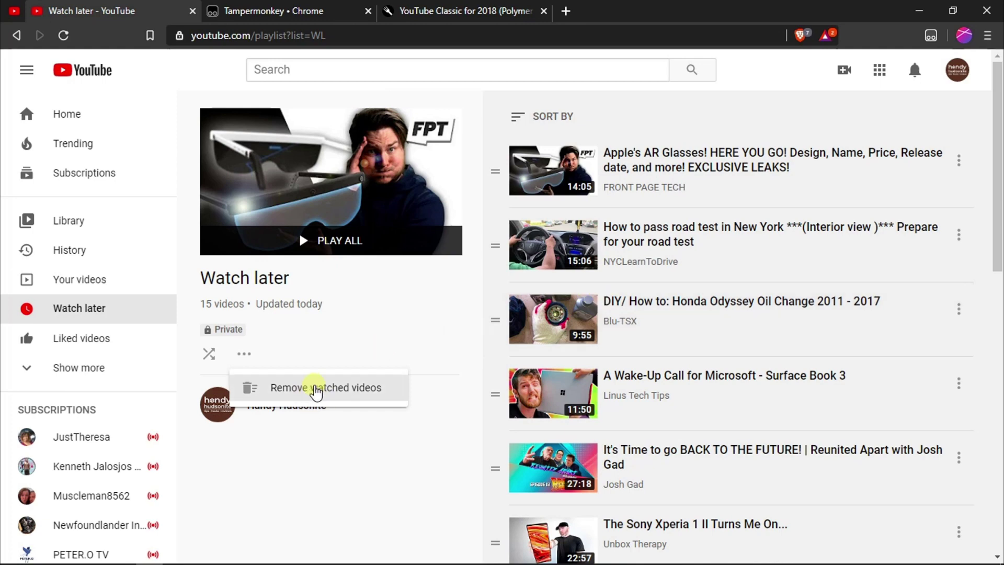
left_click(316, 390)
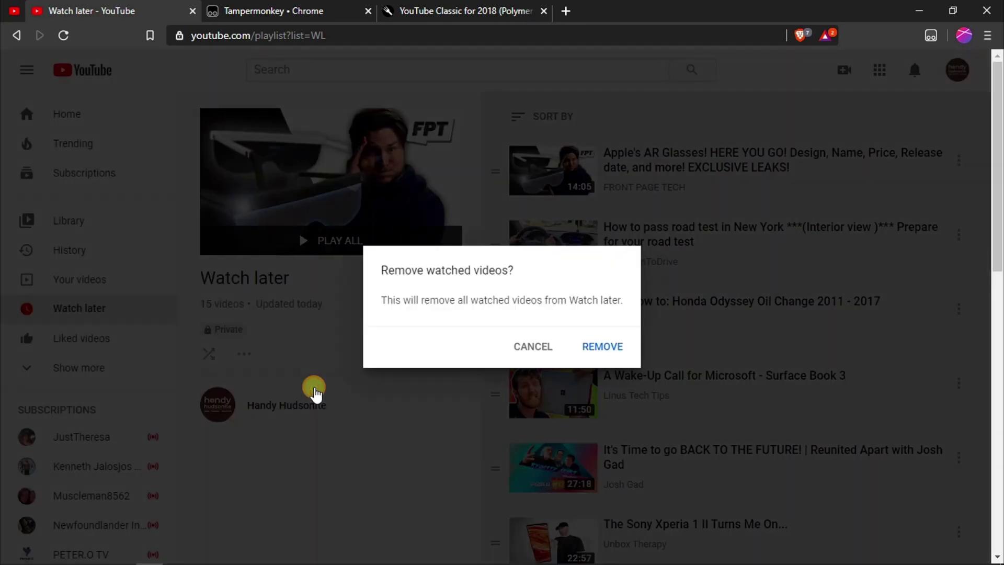
left_click(603, 348)
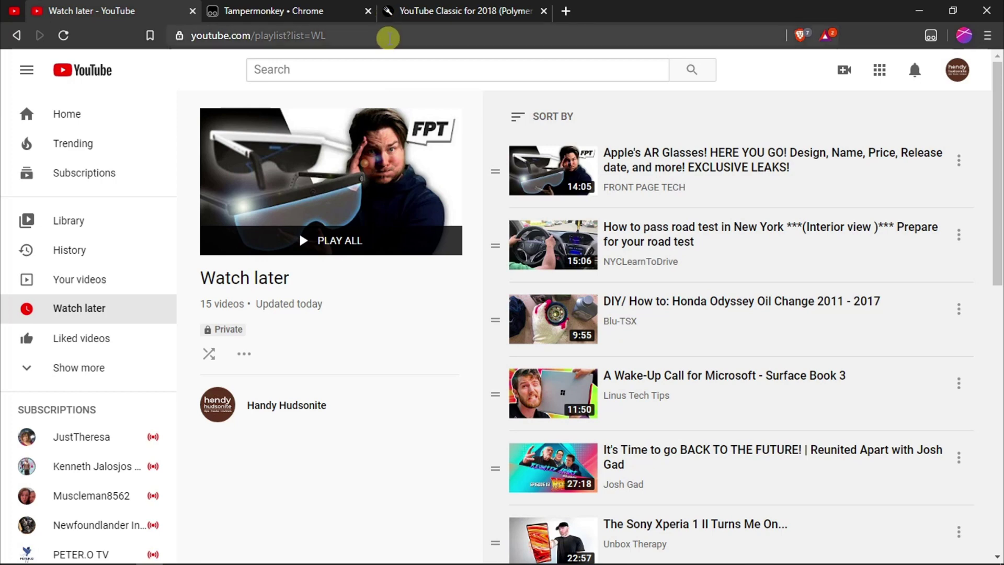
Try to load the Watch later playlist in the classic design by appending ?disable_polymer=1 to its address, and return to the playlist.
left_click(388, 35)
left_click(388, 35)
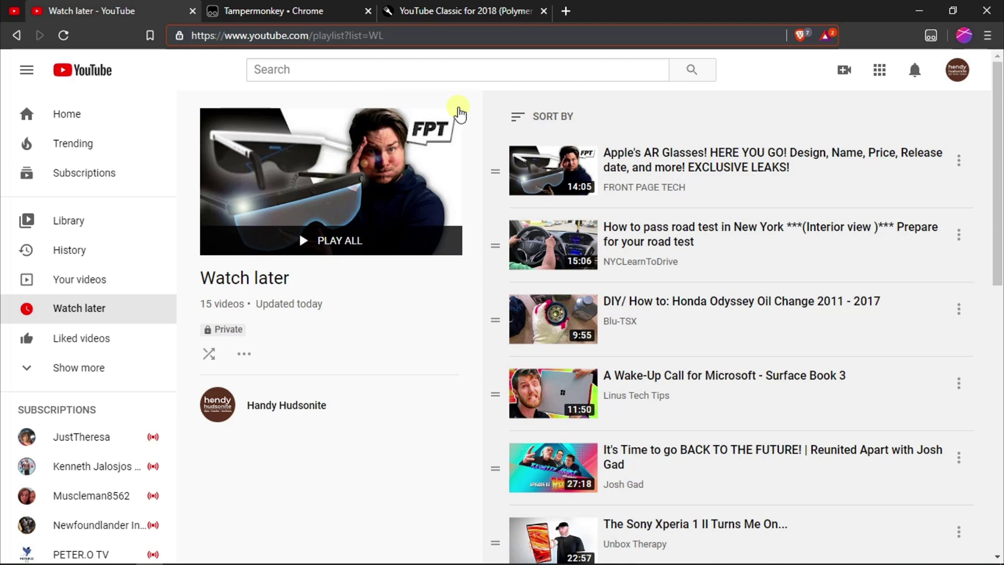
type("?")
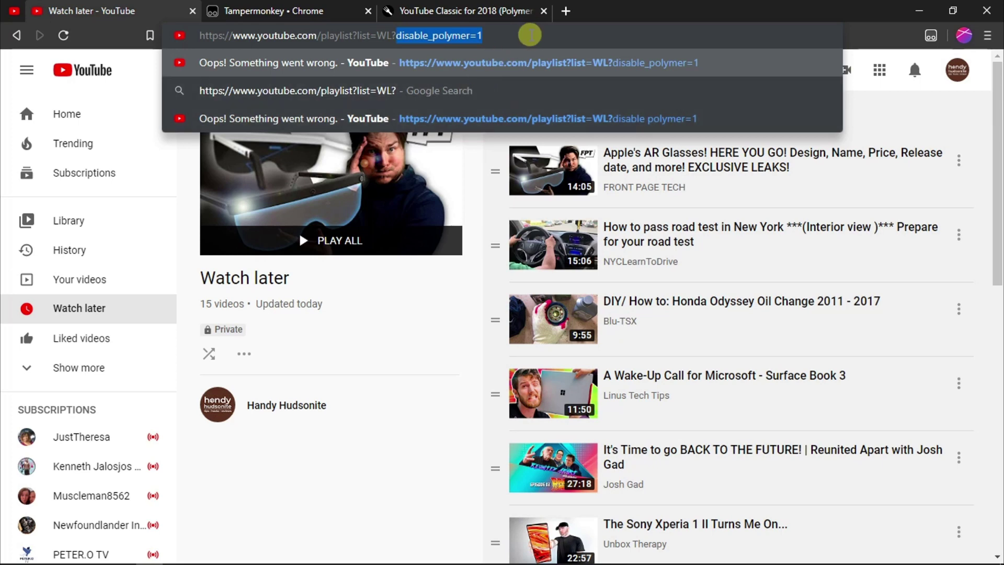
key("Right")
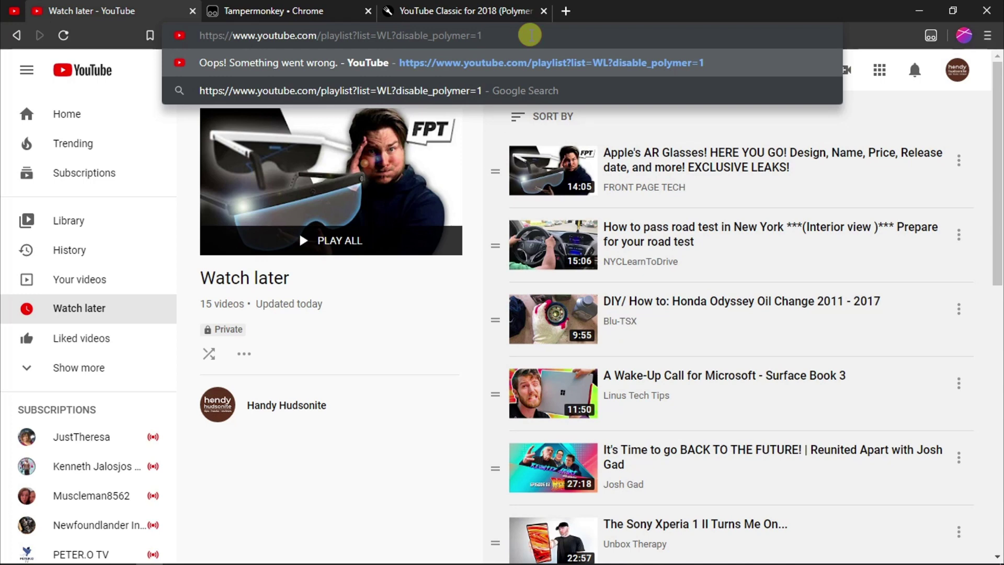
key("Return")
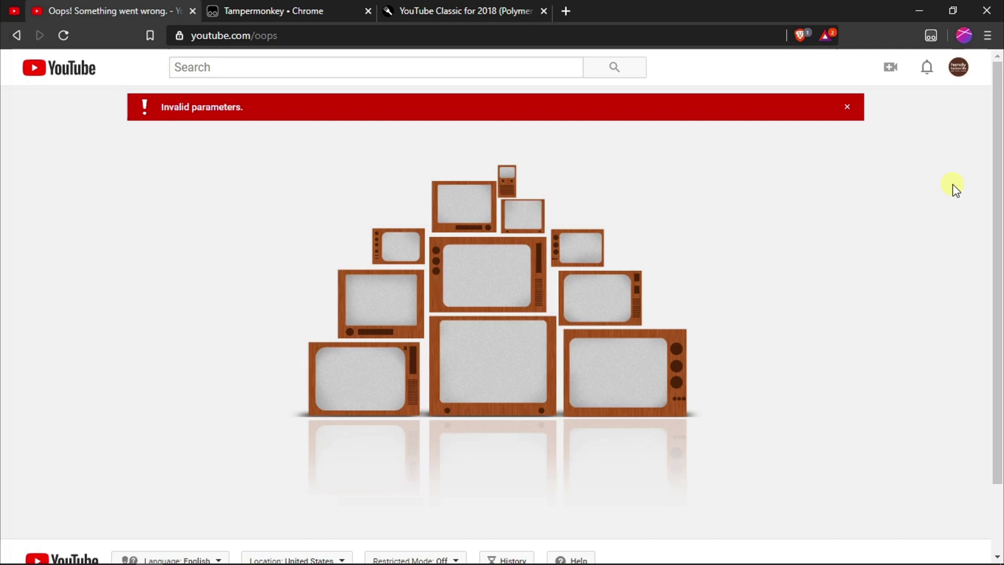
left_click(847, 108)
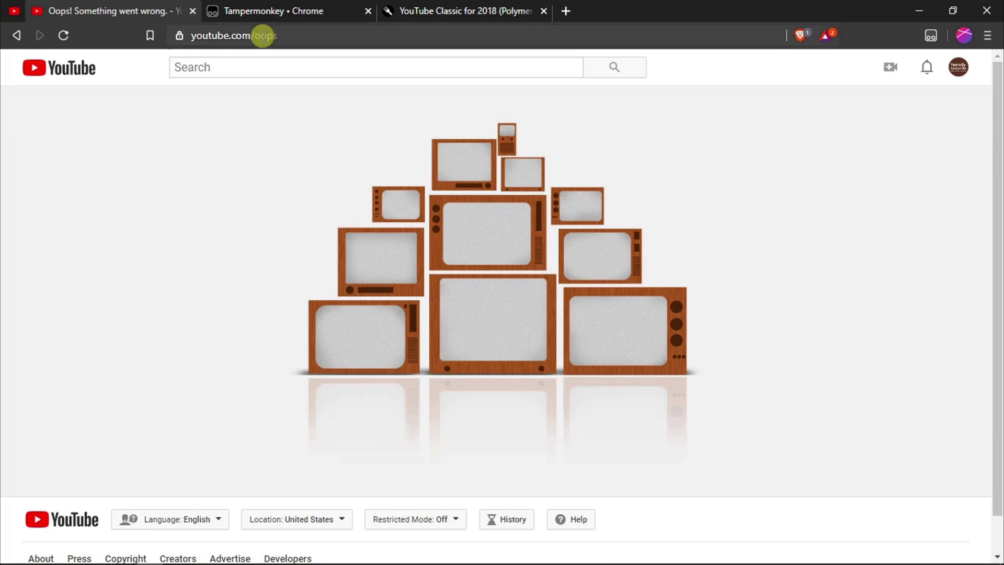
left_click(15, 33)
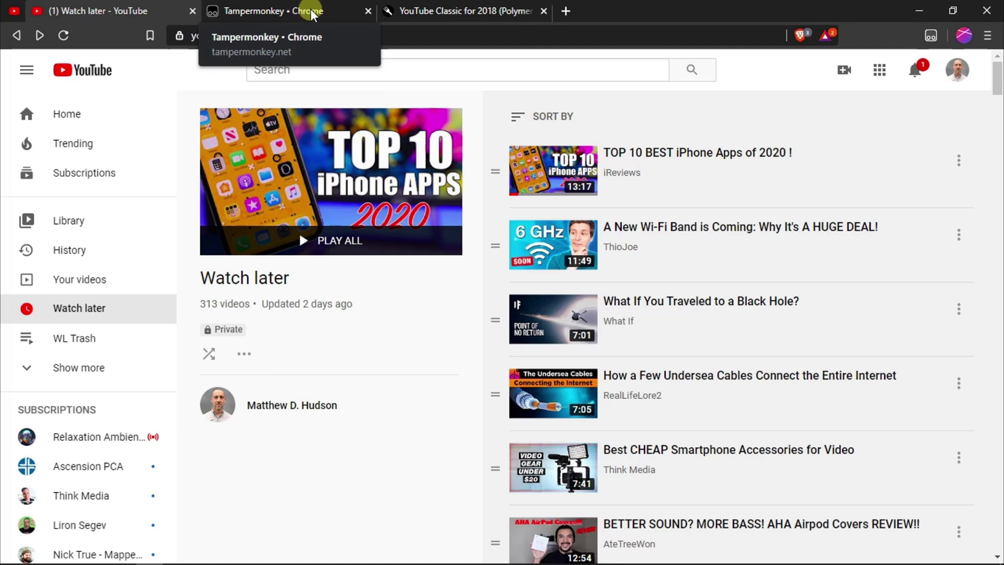
Visit the Tampermonkey website and check the extension's status and its active userscripts.
left_click(312, 12)
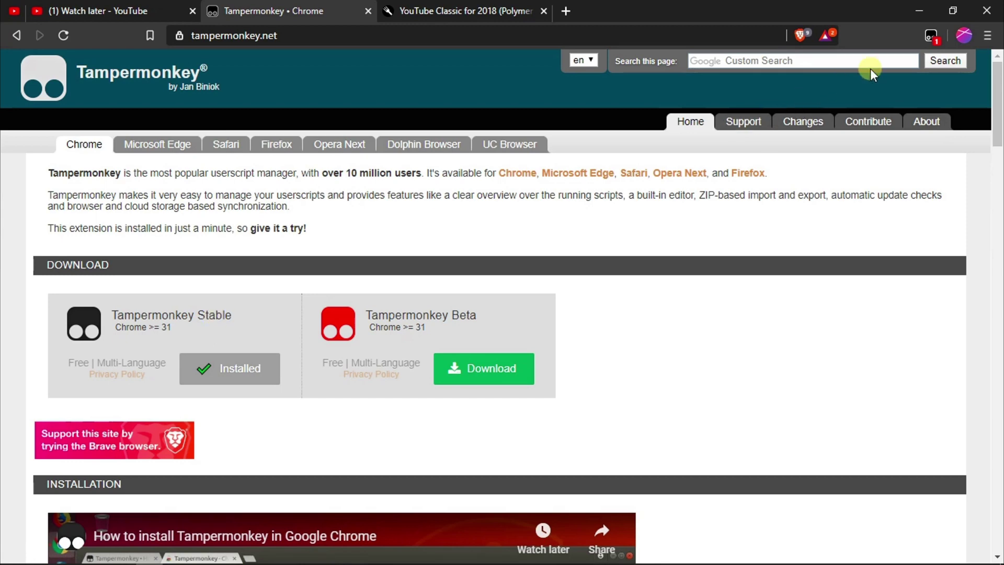
left_click(931, 34)
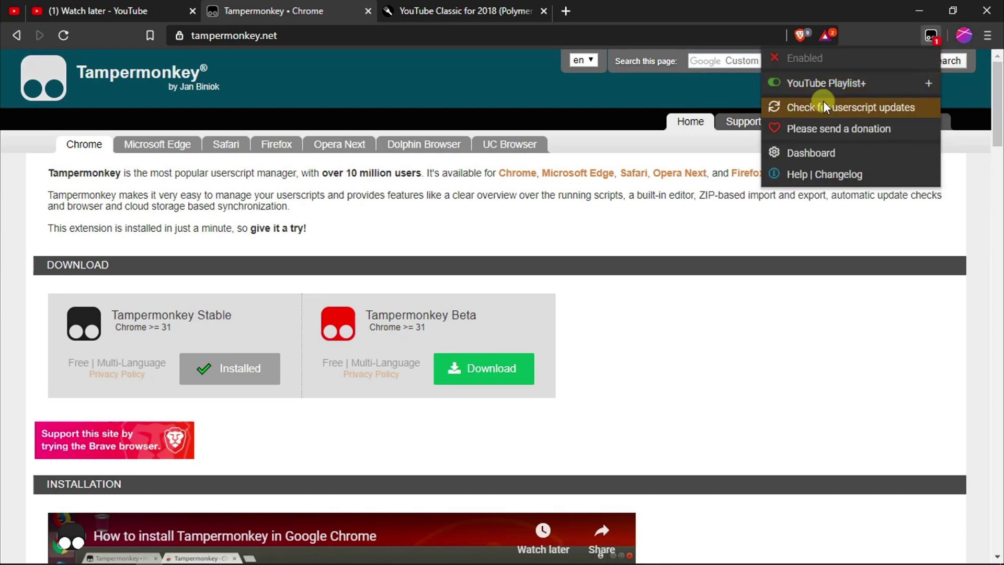
left_click(829, 217)
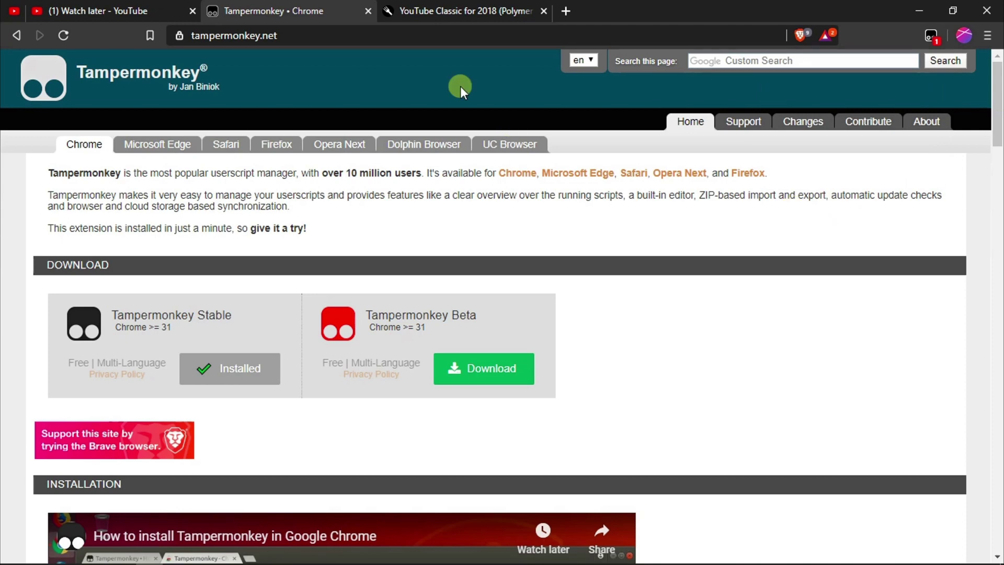
Open the Tampermonkey installation page for the YouTube Classic for 2018 (Polymer Disable) script from Greasy Fork.
left_click(465, 10)
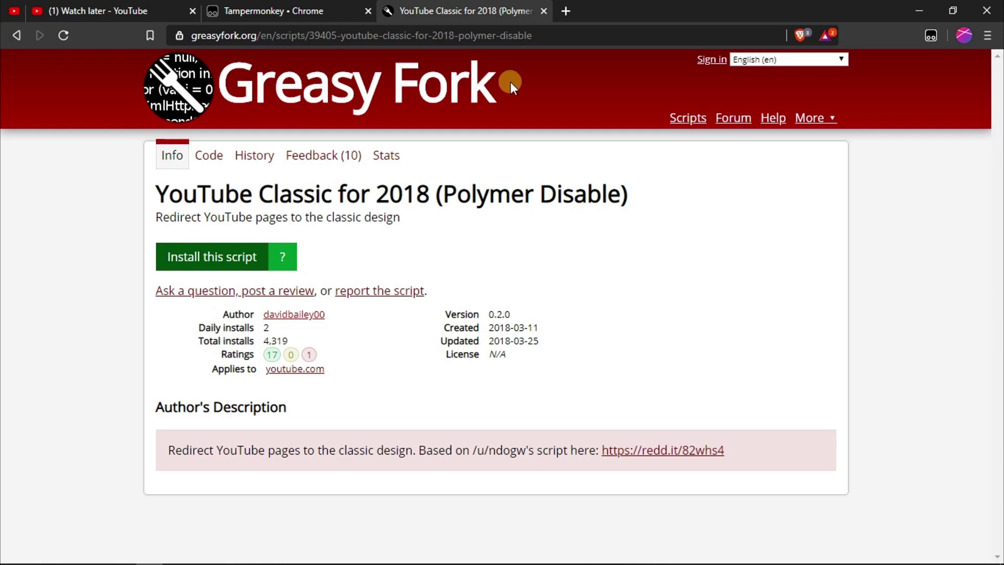
left_click(287, 8)
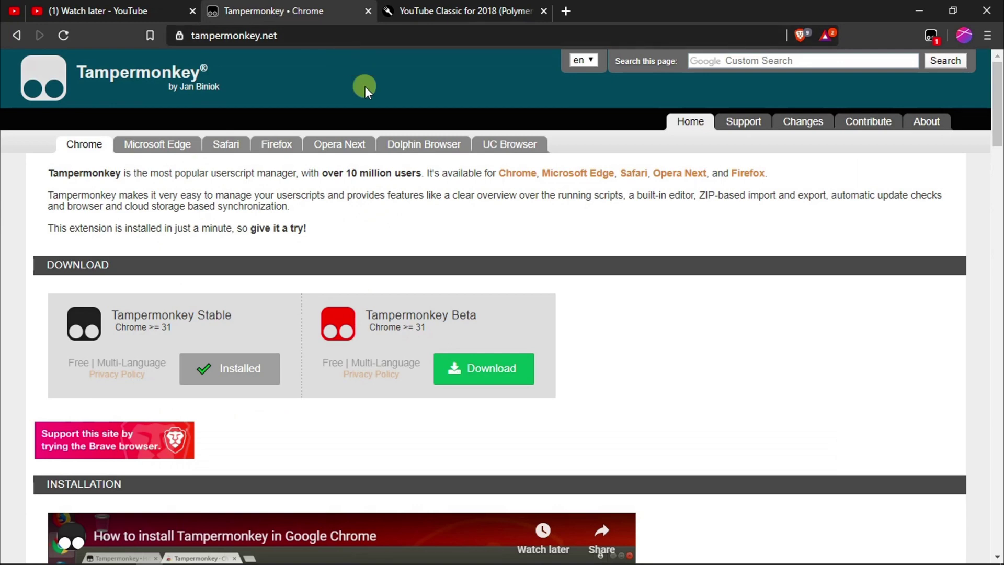
left_click(447, 8)
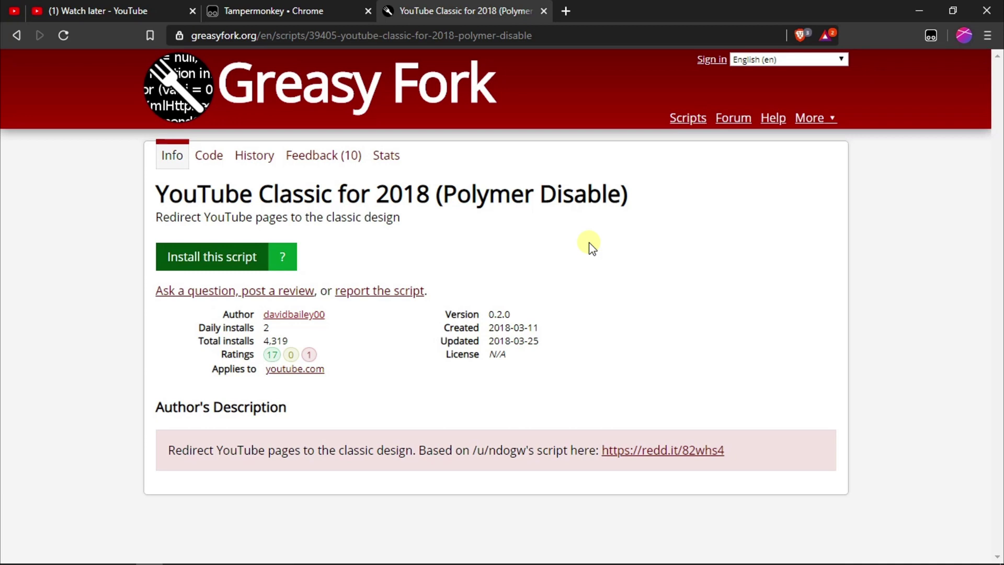
left_click(222, 259)
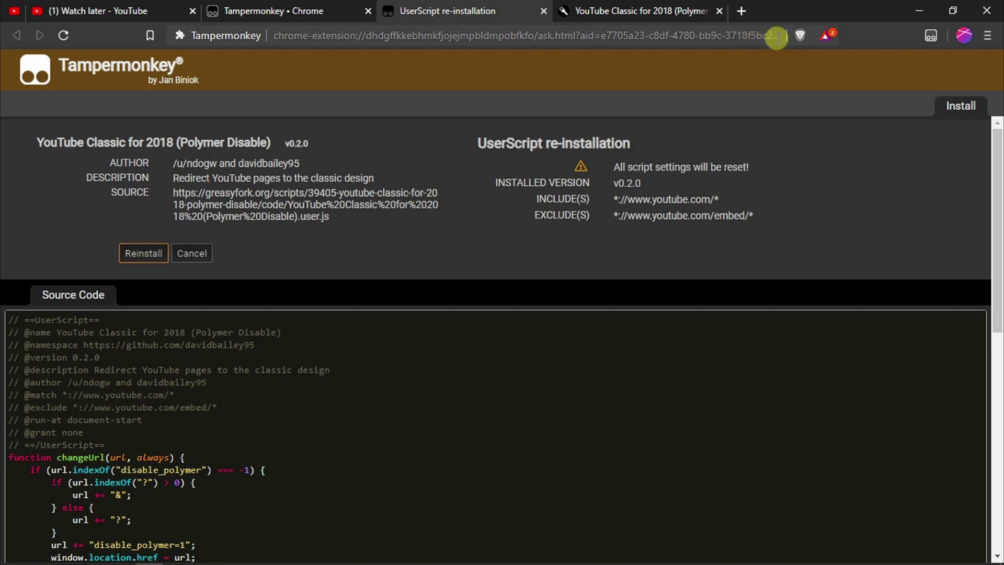
Enable Tampermonkey on the Watch later playlist page and reload it in the classic design.
left_click(137, 13)
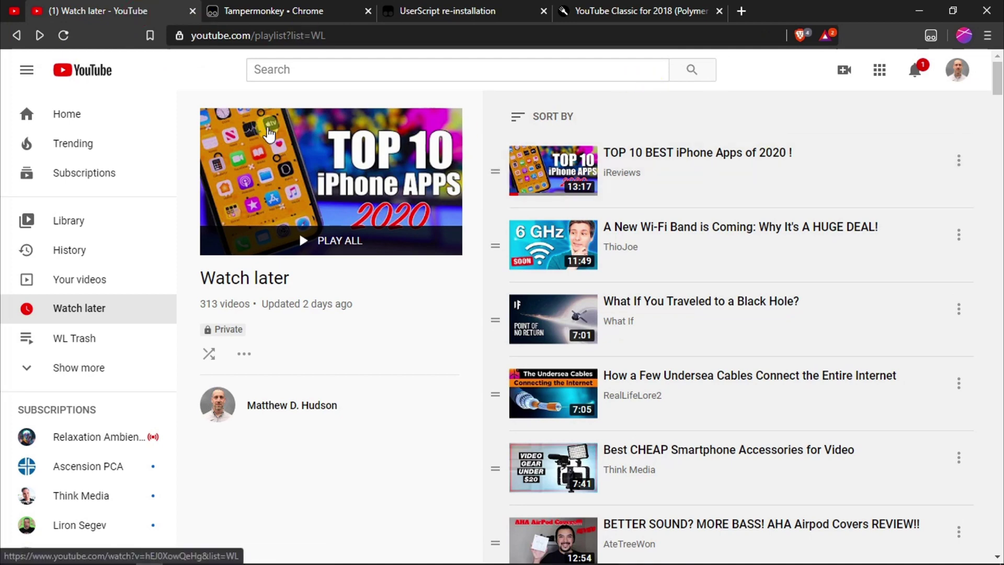
left_click(931, 37)
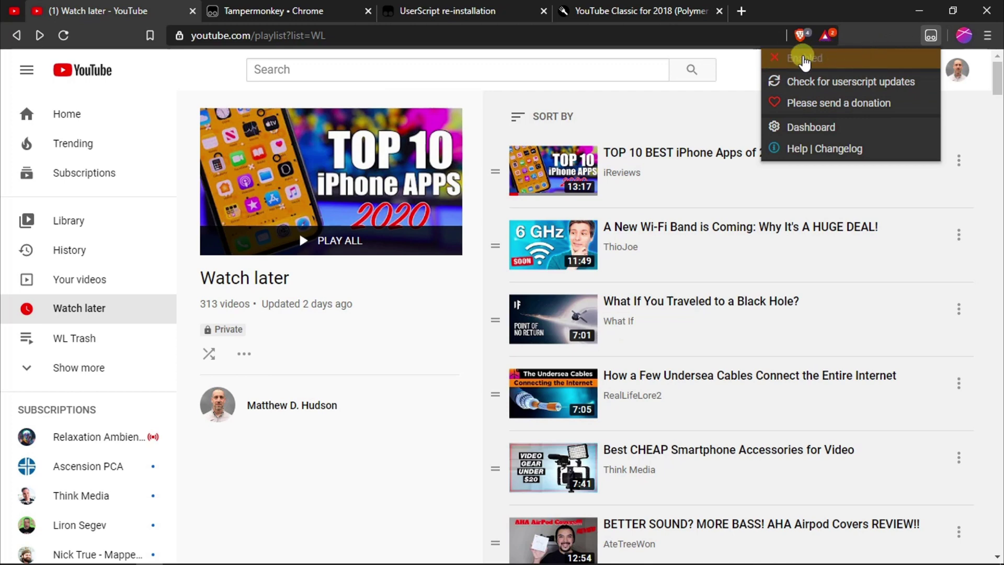
left_click(804, 58)
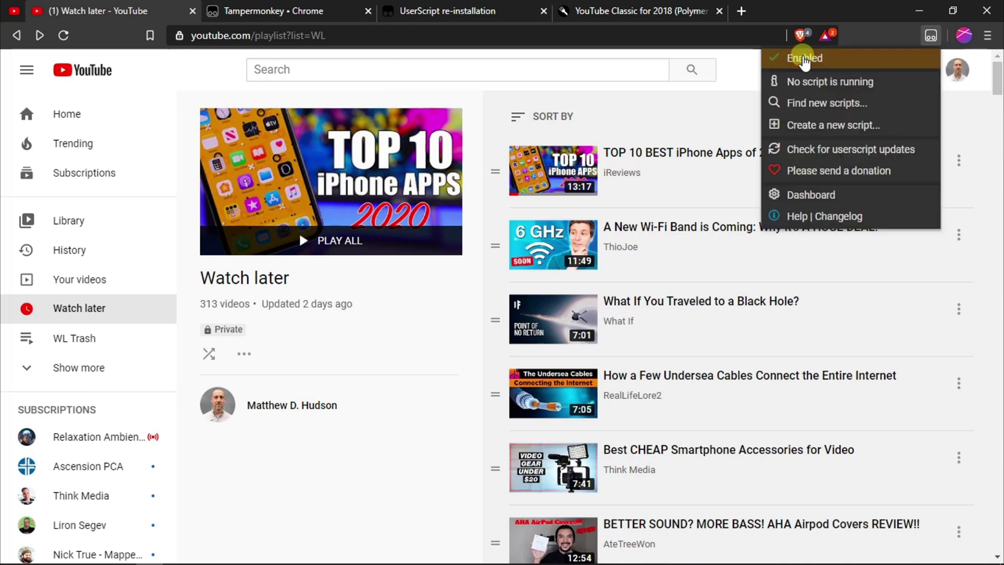
left_click(696, 110)
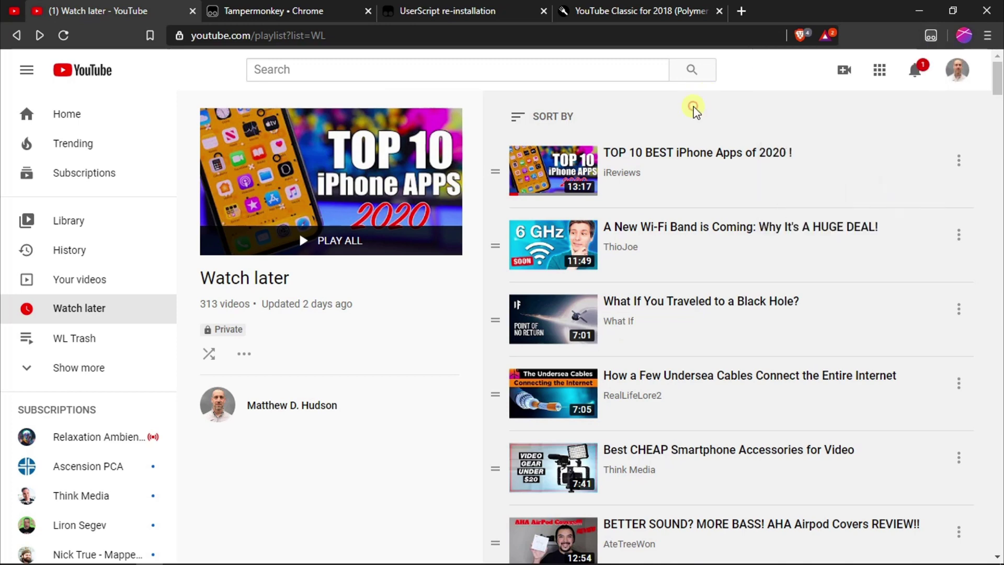
left_click(64, 35)
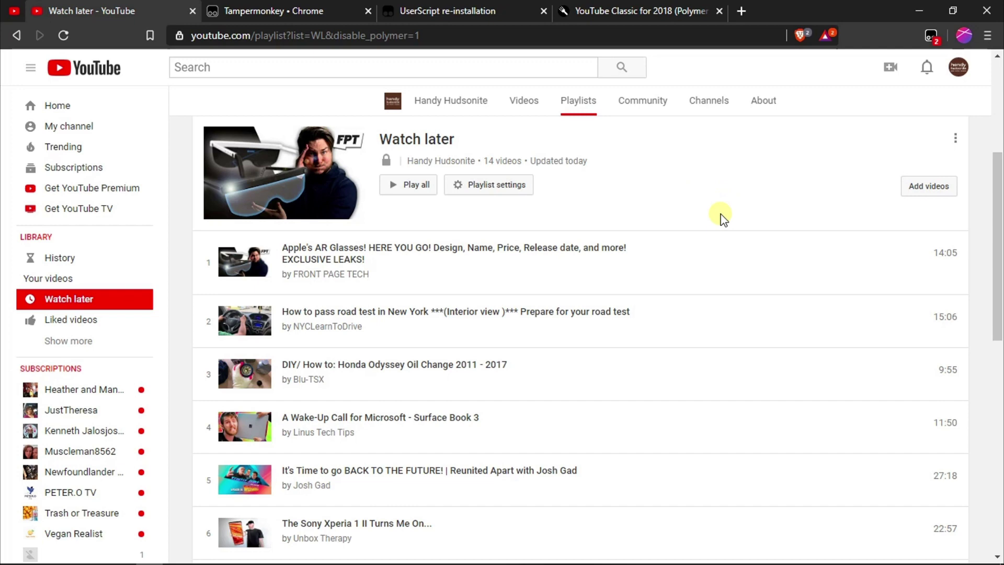
Add all Watch later videos to a new private playlist named WL Junk.
left_click(955, 137)
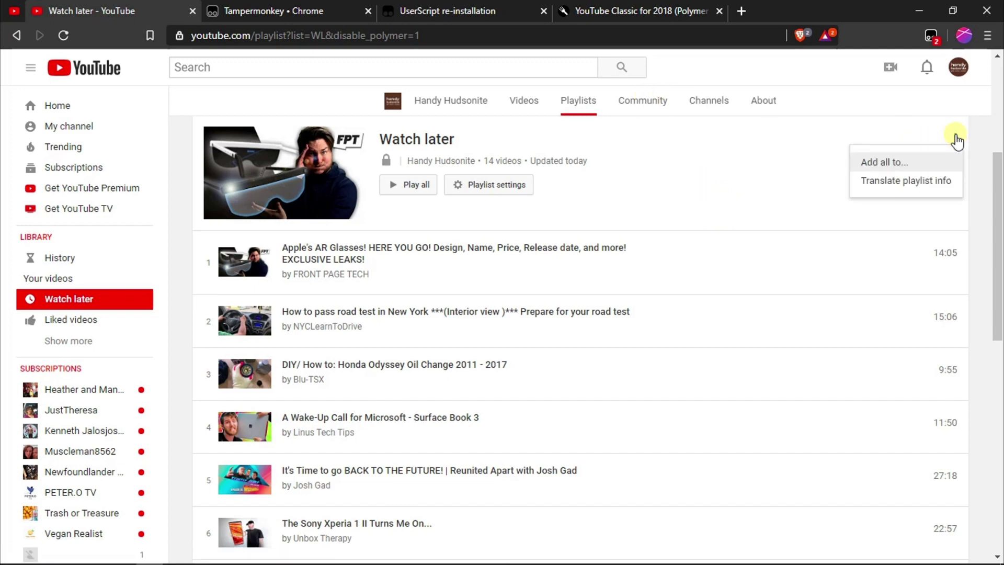
left_click(888, 163)
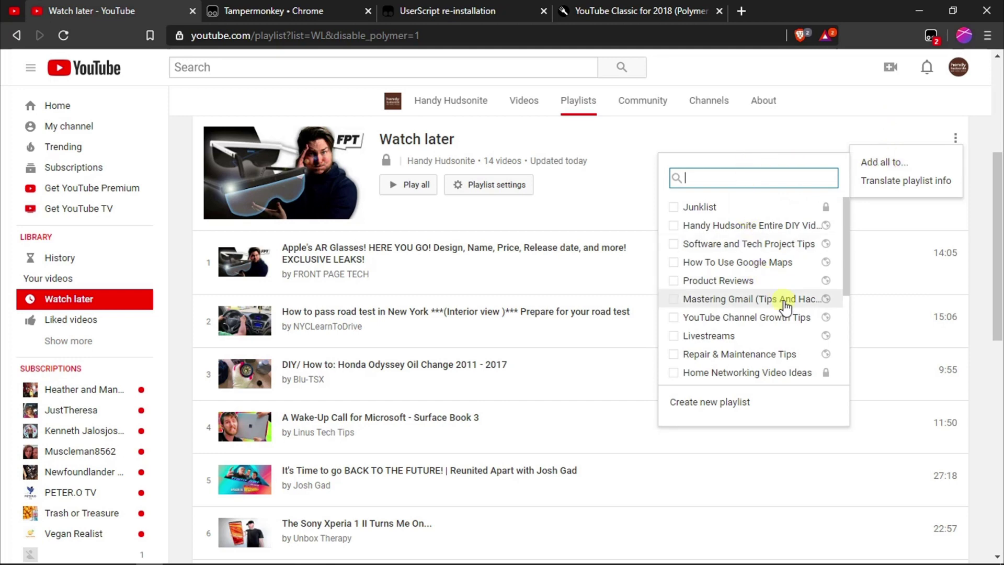
left_click(757, 403)
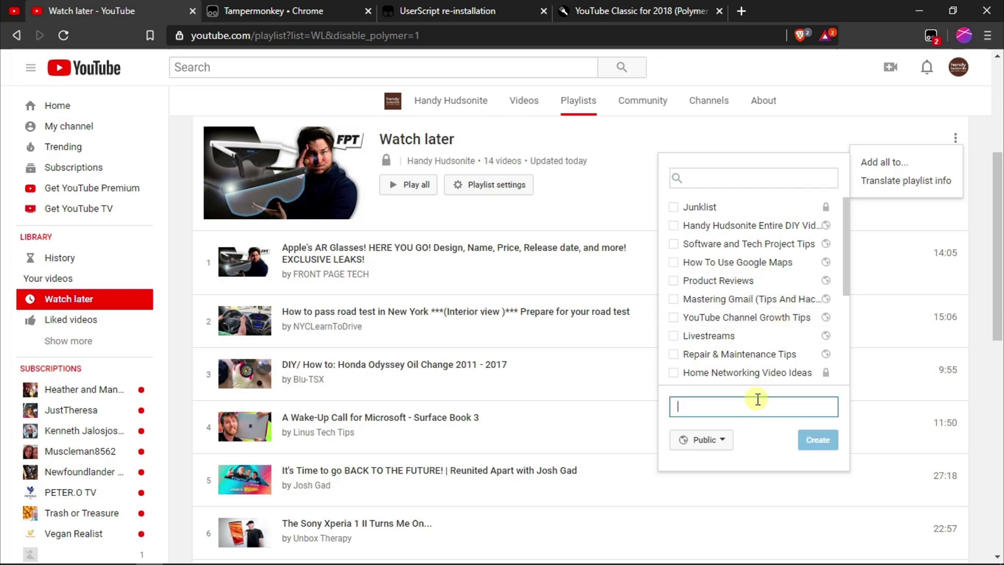
type("WL Junk")
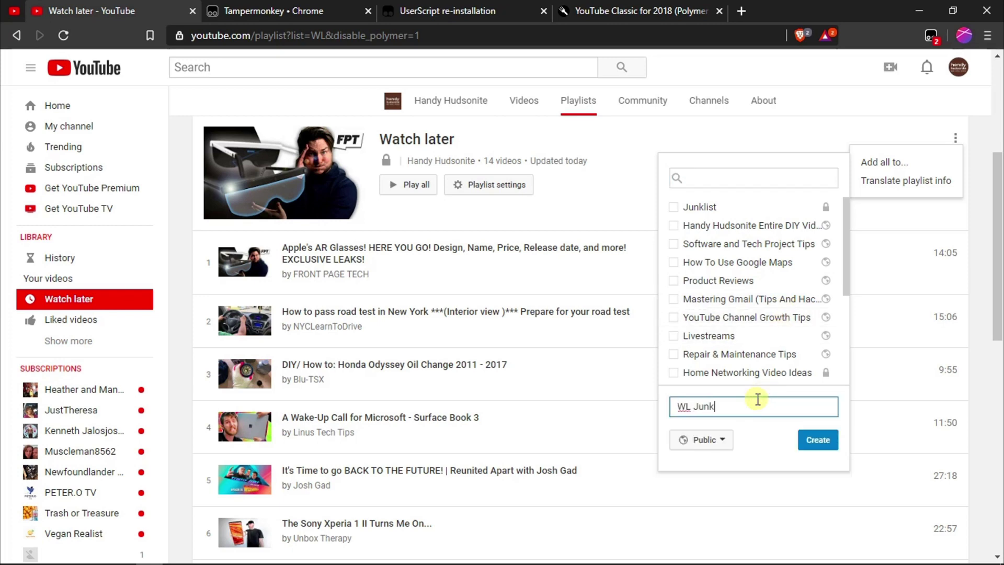
left_click(711, 440)
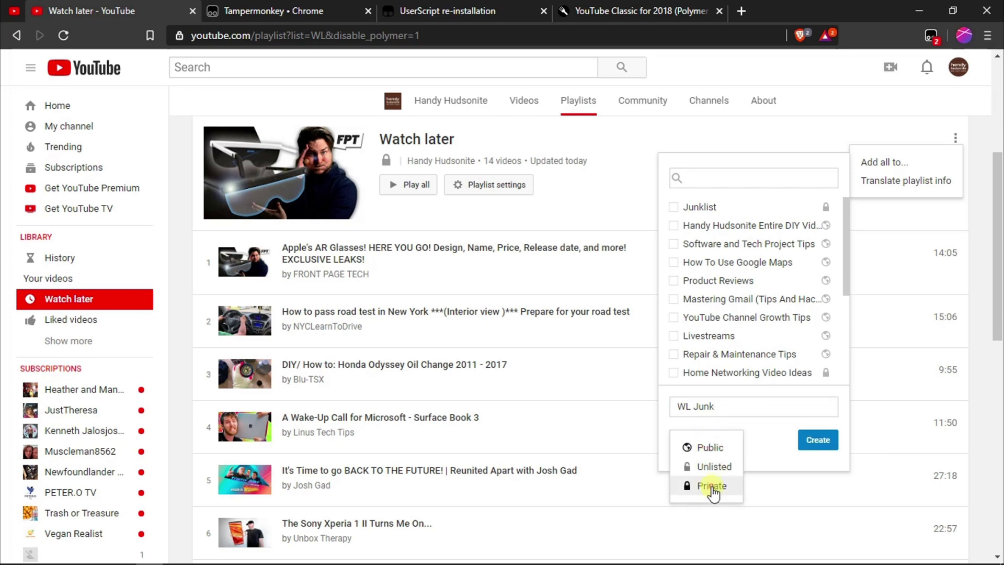
left_click(714, 482)
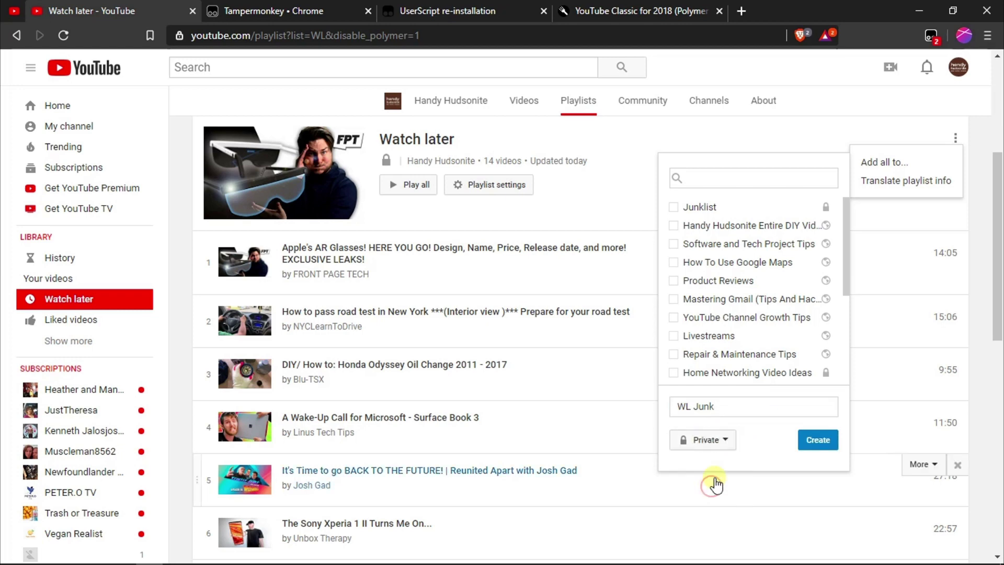
left_click(818, 439)
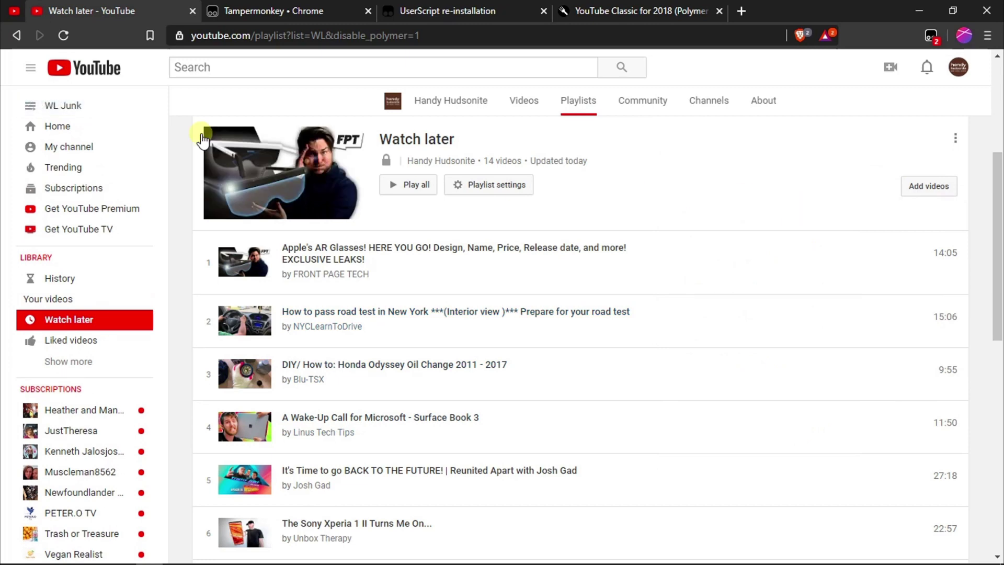
Open the WL Junk playlist and examine the &disable_polymer=1 parameter in its address.
left_click(69, 109)
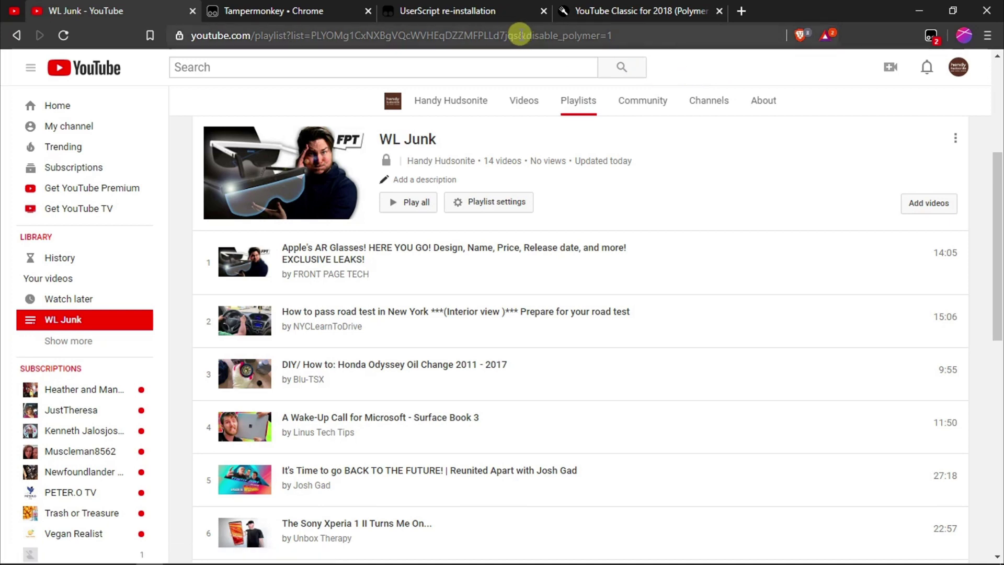
left_click_drag(518, 36, 667, 43)
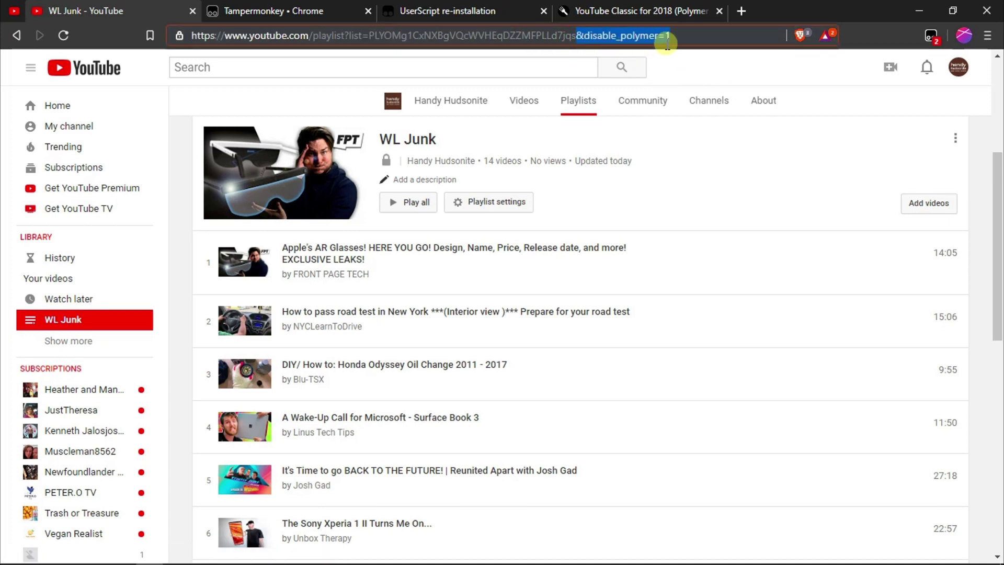
left_click(731, 70)
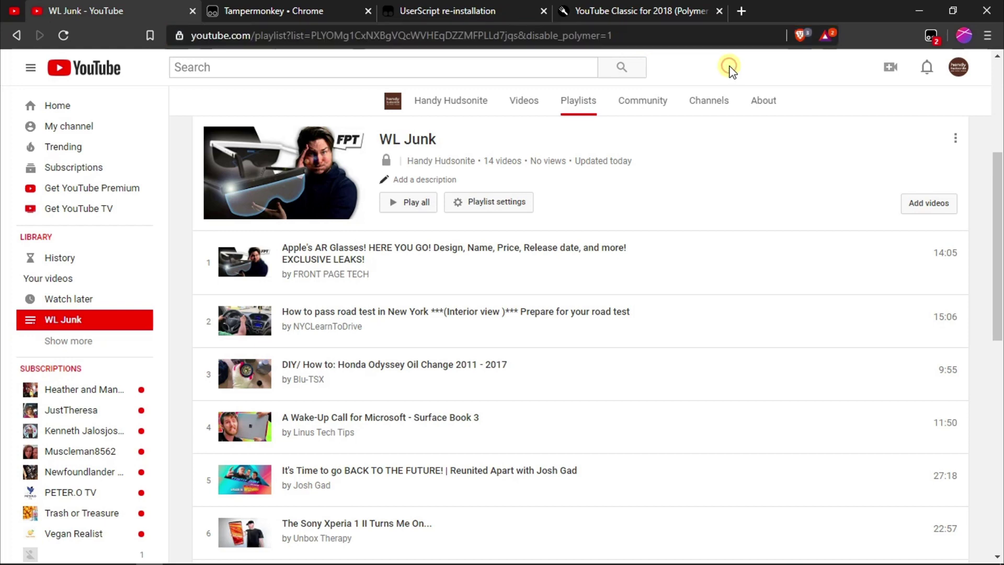
Remove all of the WL Junk videos from Watch later through the Add all to option, and open the Watch later playlist.
left_click(955, 140)
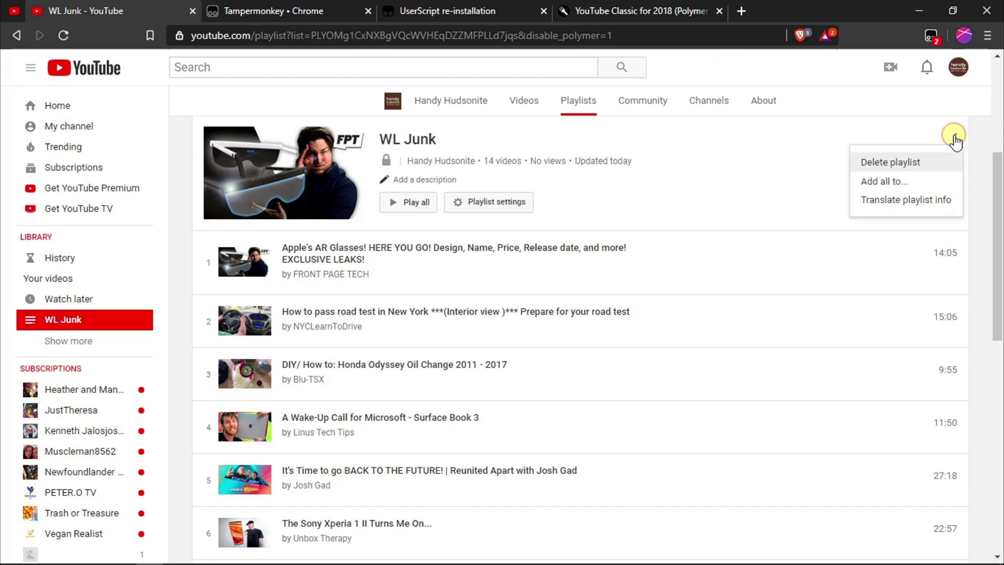
left_click(900, 181)
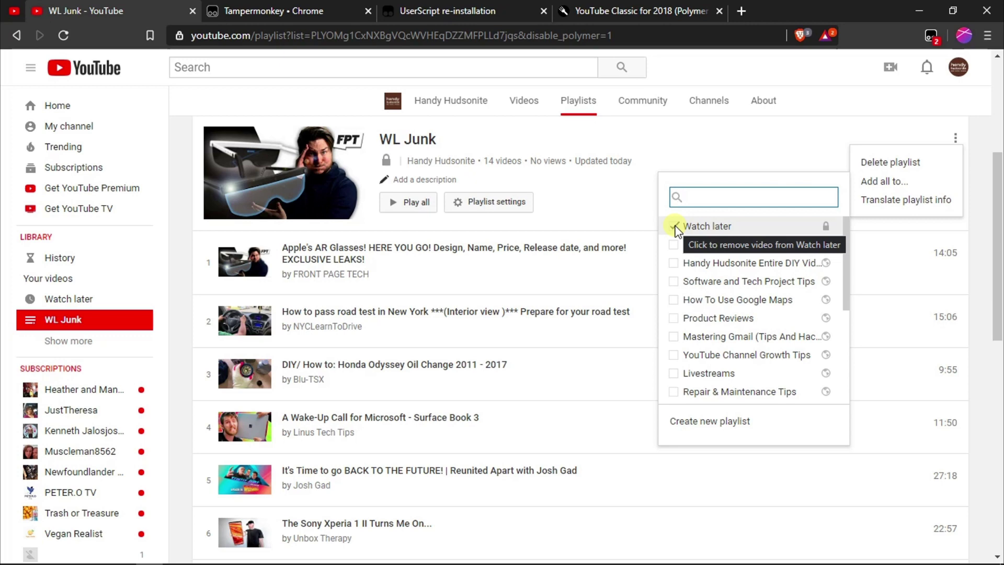
key("Escape")
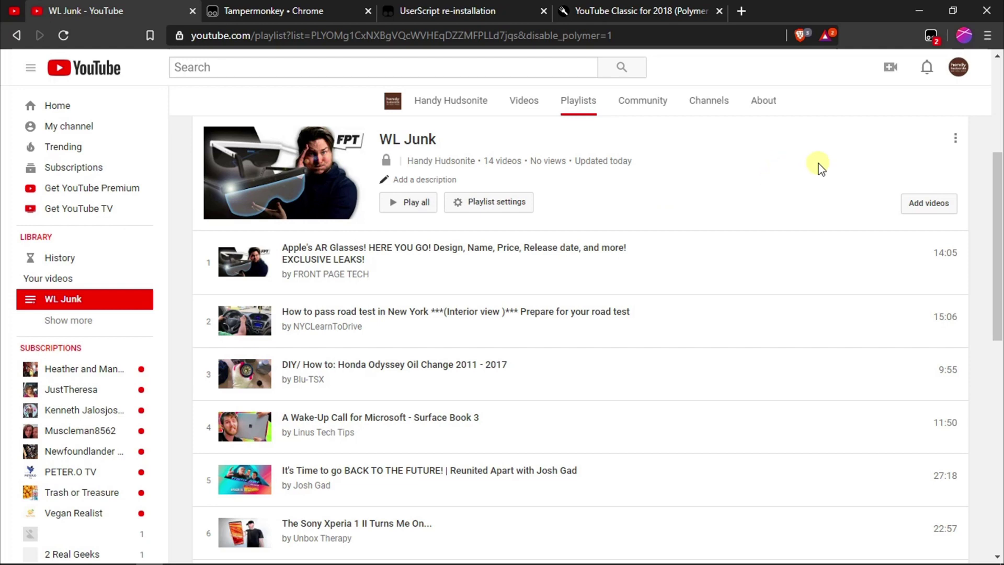
left_click(955, 139)
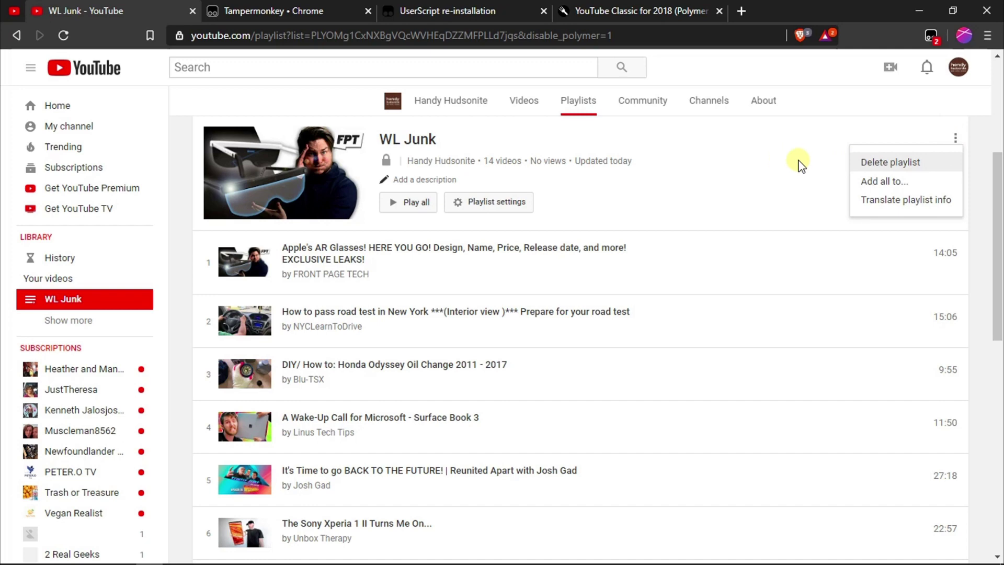
left_click(778, 156)
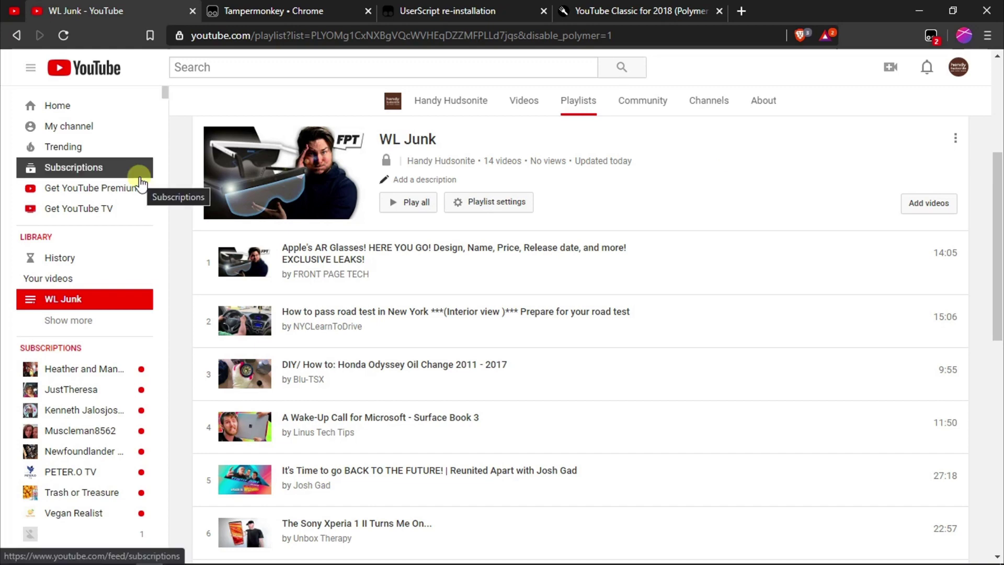
left_click(71, 299)
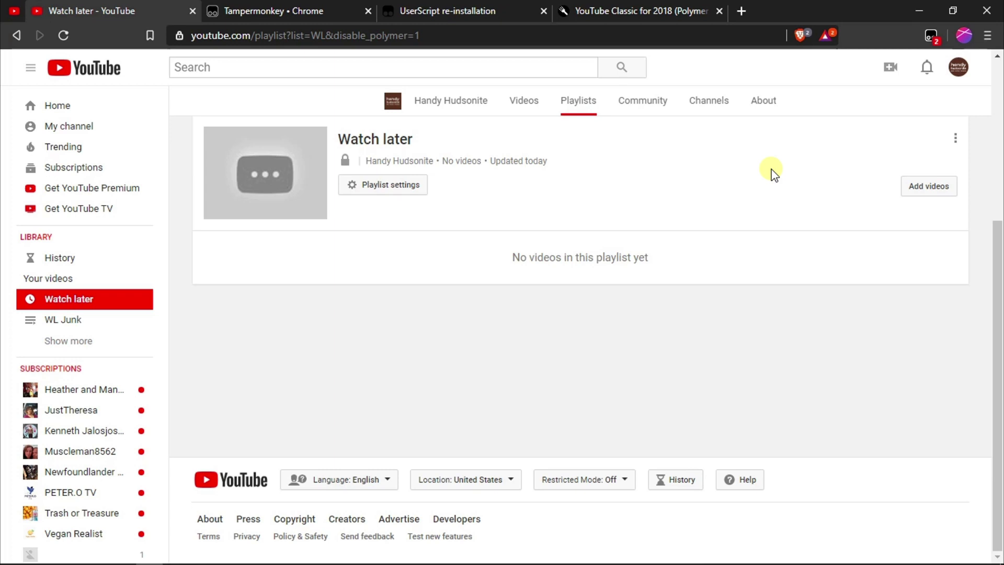
Permanently delete the WL Junk playlist and return to the Watch later playlist.
left_click(76, 320)
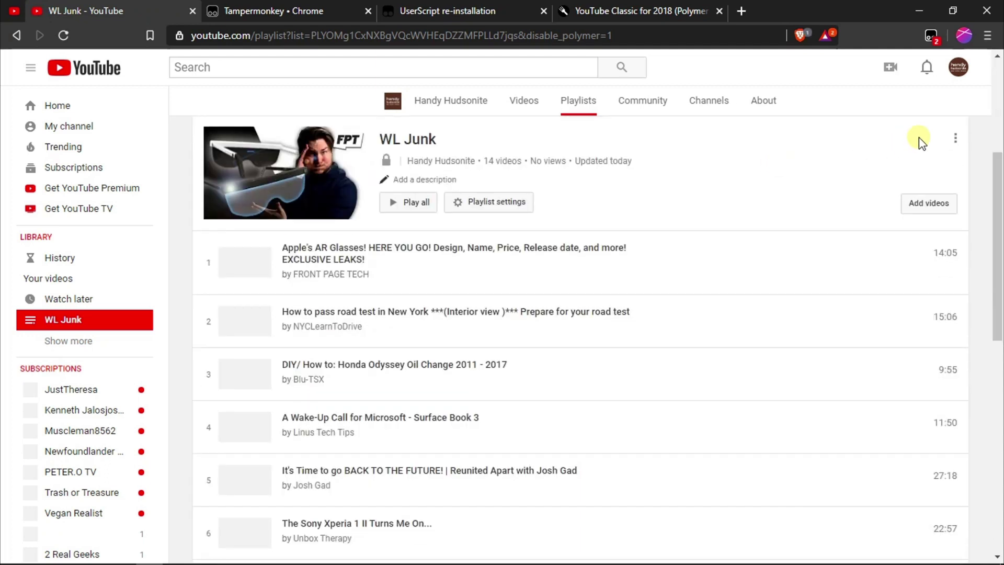
left_click(955, 138)
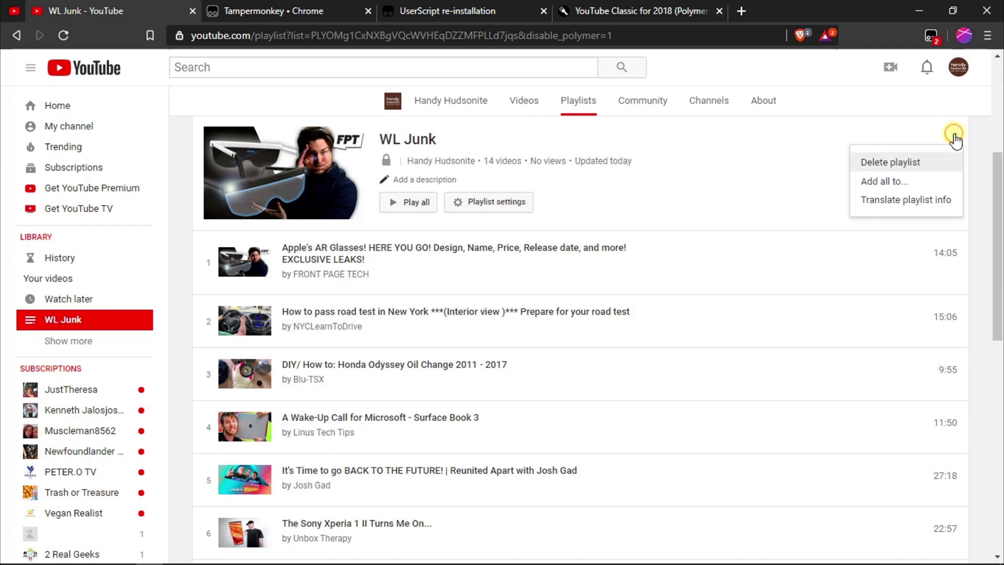
left_click(877, 163)
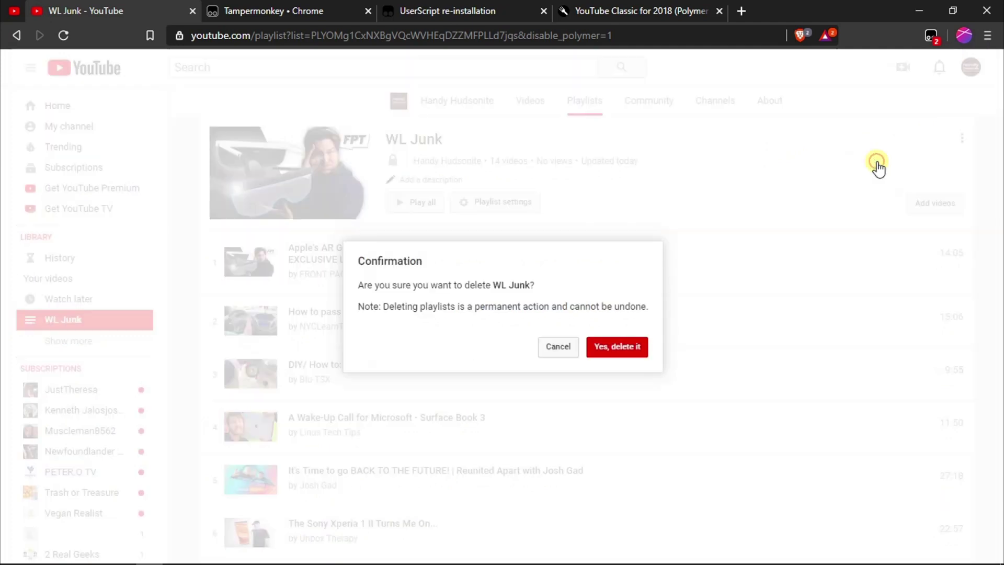
left_click(622, 347)
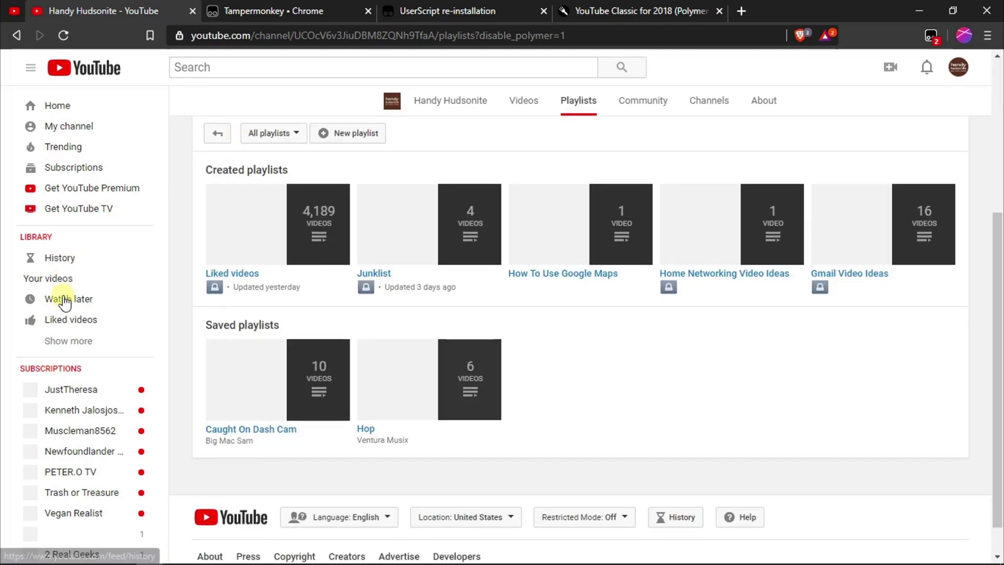
left_click(63, 300)
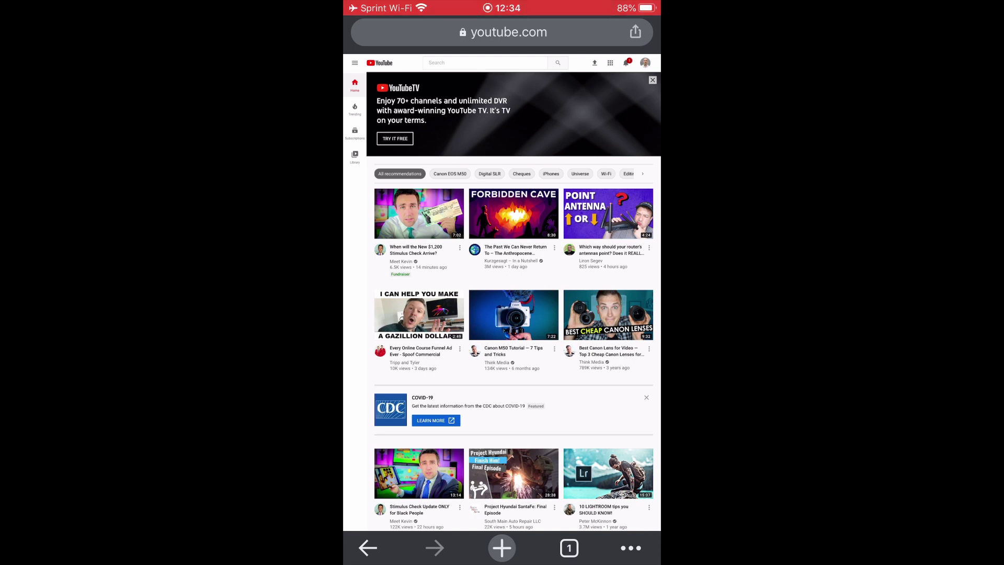
Request the desktop version of the YouTube site in Chrome on the phone.
left_click(631, 548)
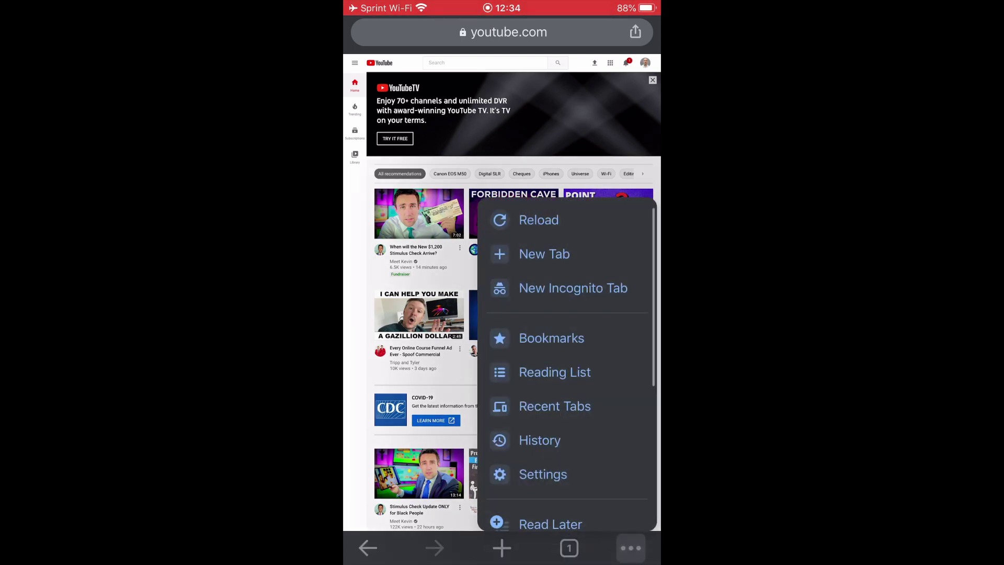
scroll(568, 366, "down", 5)
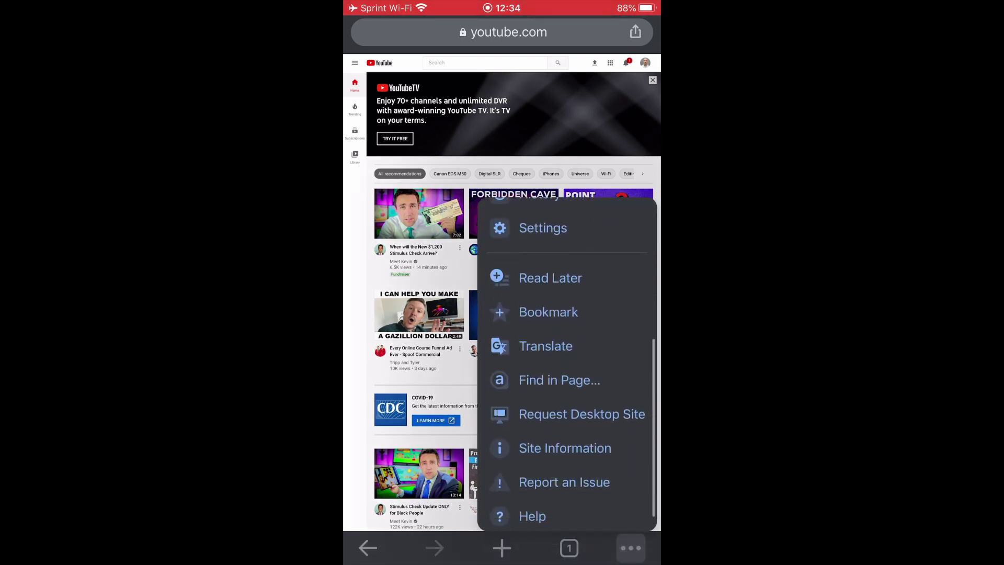
scroll(567, 366, "up", 2)
scroll(567, 366, "down", 2)
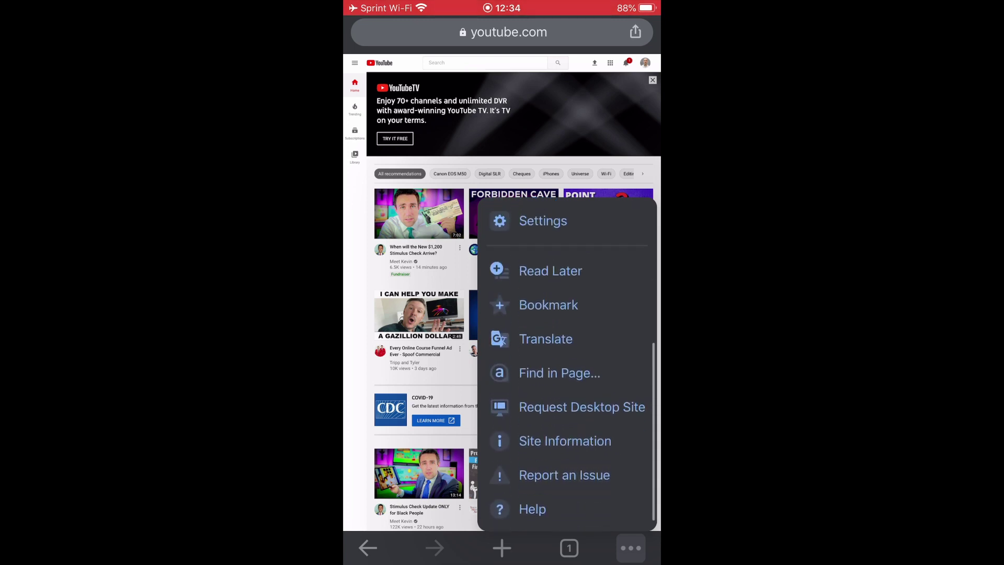
left_click(581, 407)
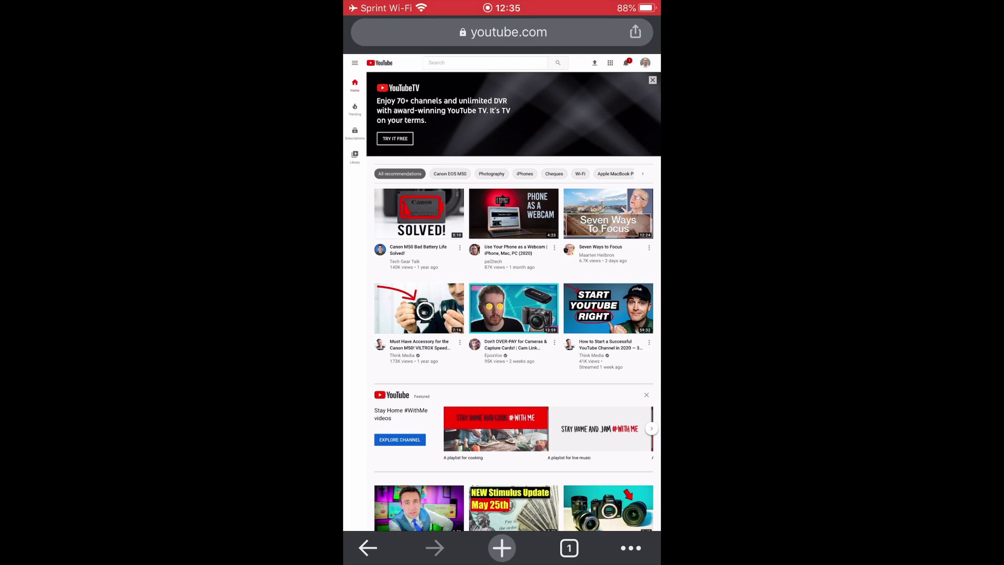
Open the Watch later playlist on the desktop YouTube site and look through its videos.
double_click(397, 157)
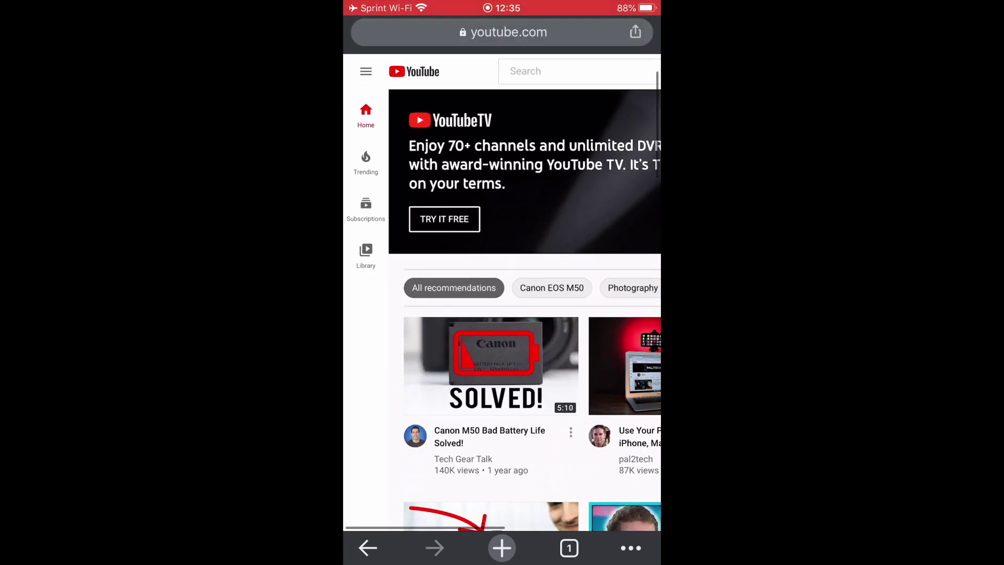
left_click(366, 71)
left_click(397, 276)
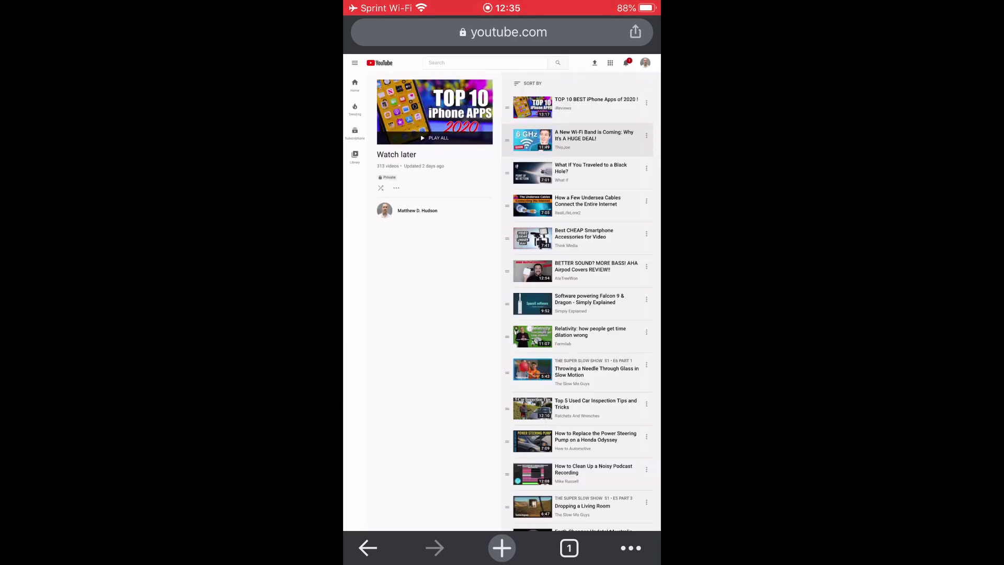
scroll(580, 314, "down", 15)
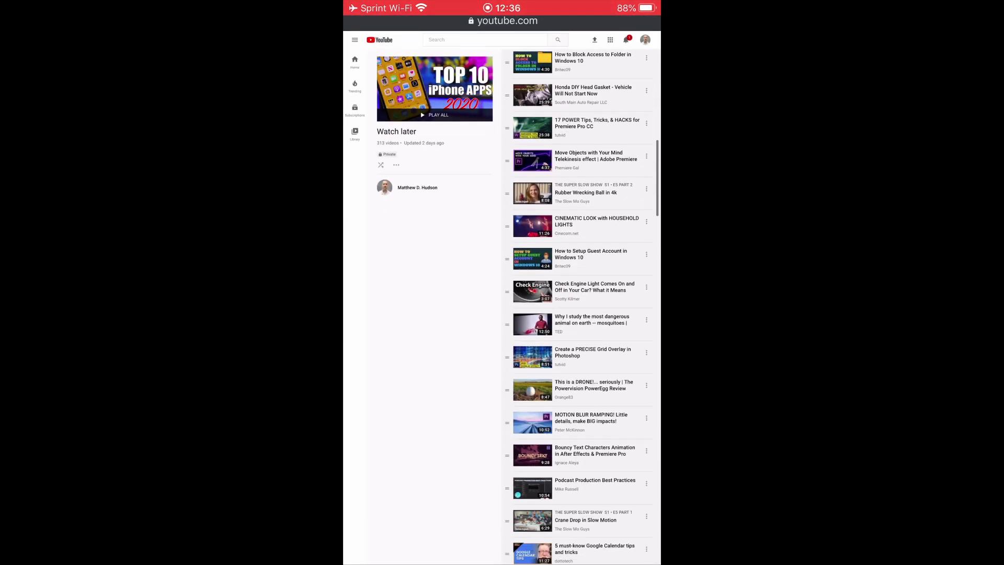
scroll(580, 314, "down", 10)
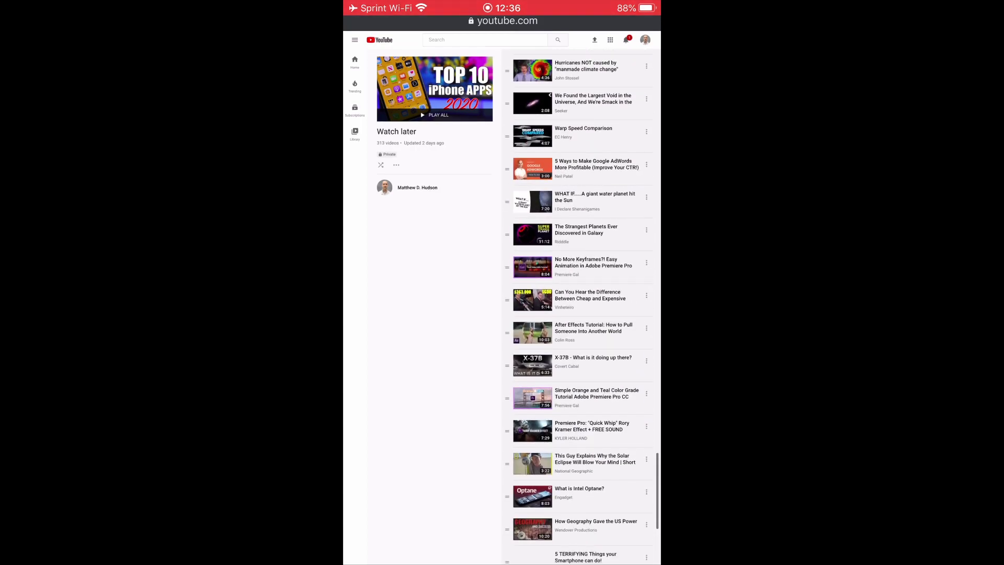
scroll(581, 314, "up", 5)
scroll(580, 314, "up", 15)
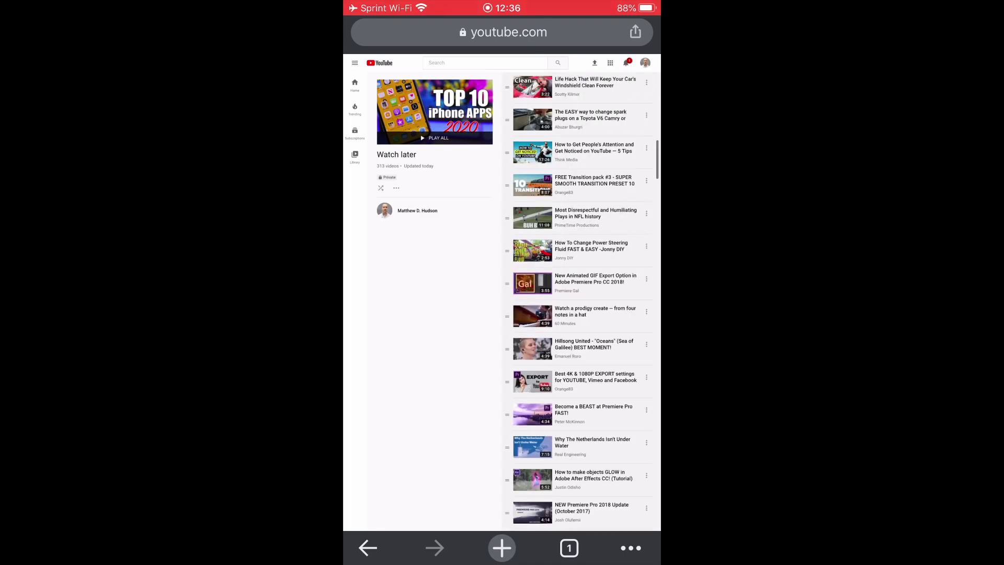
scroll(580, 314, "up", 7)
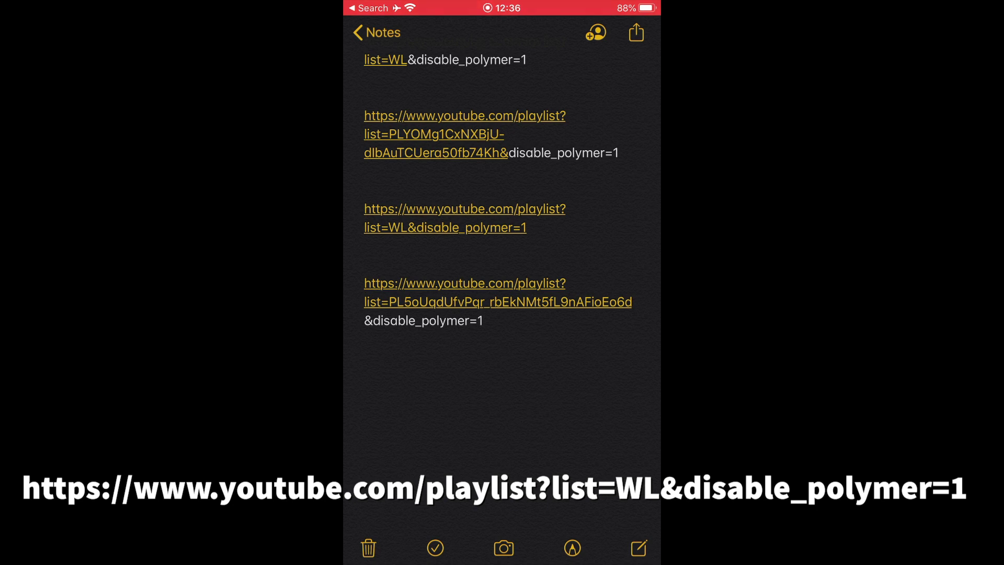
double_click(523, 227)
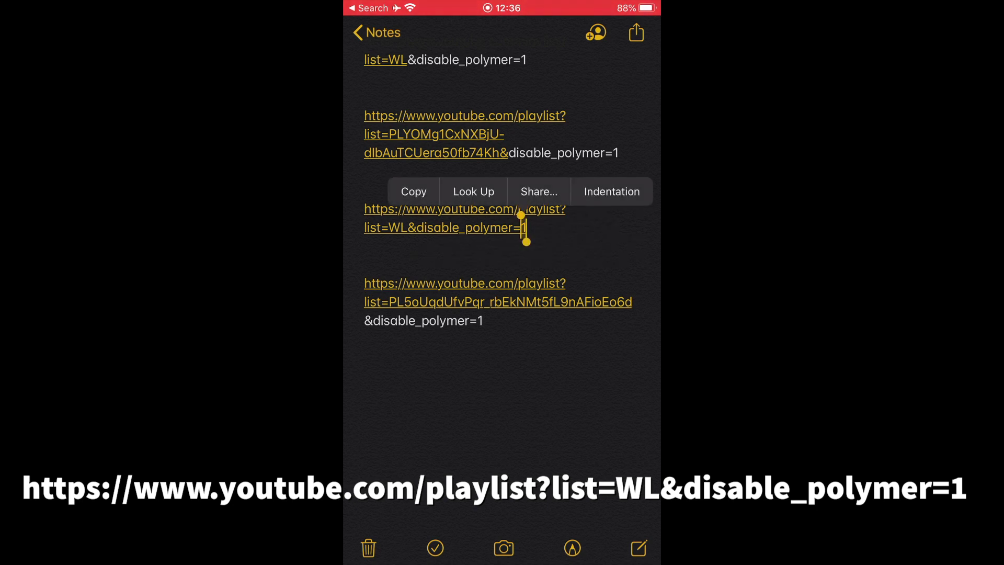
left_click_drag(521, 215, 364, 197)
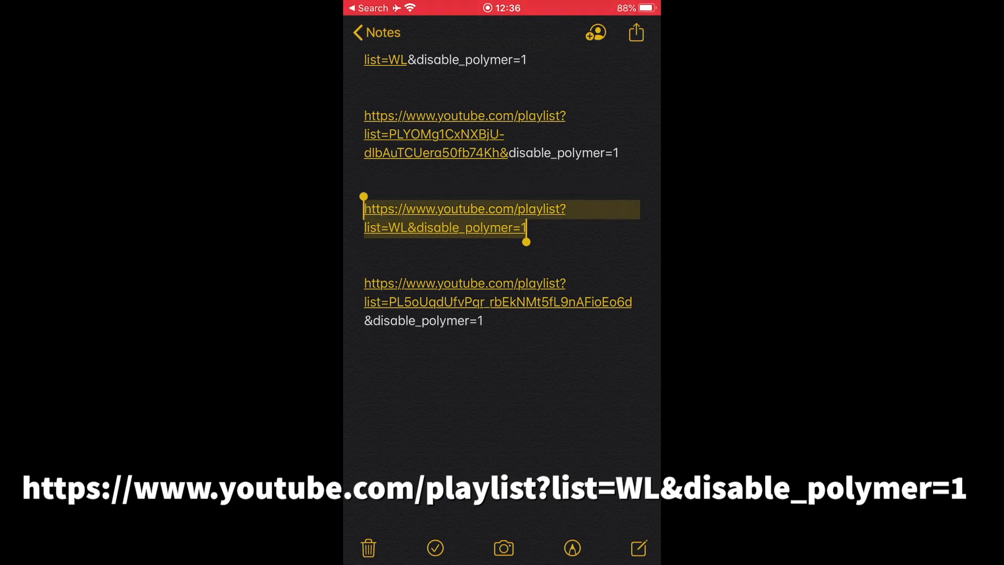
left_click(395, 173)
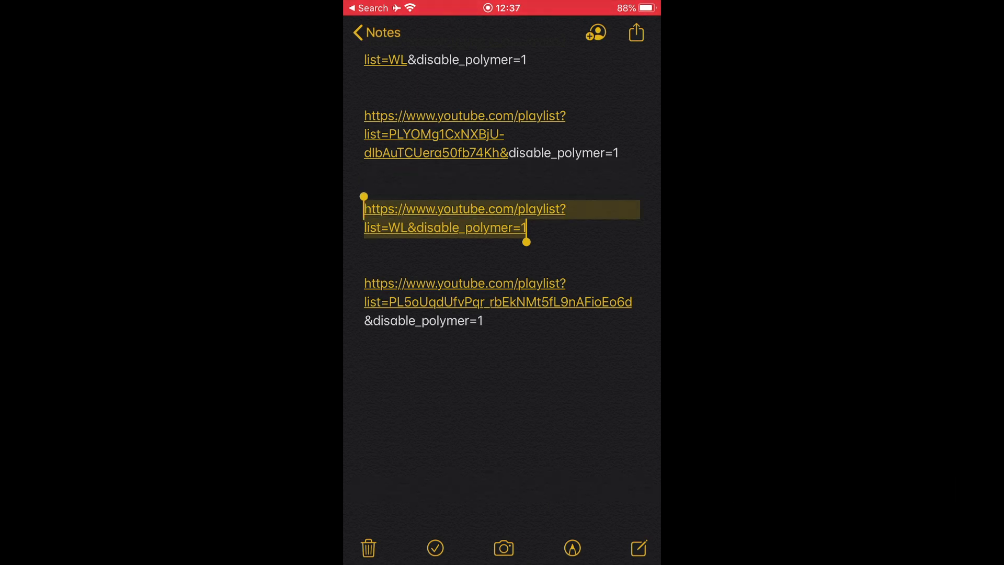
Switch to Chrome and load the copied Watch later address with the disable_polymer=1 parameter.
left_click_drag(502, 559, 502, 366)
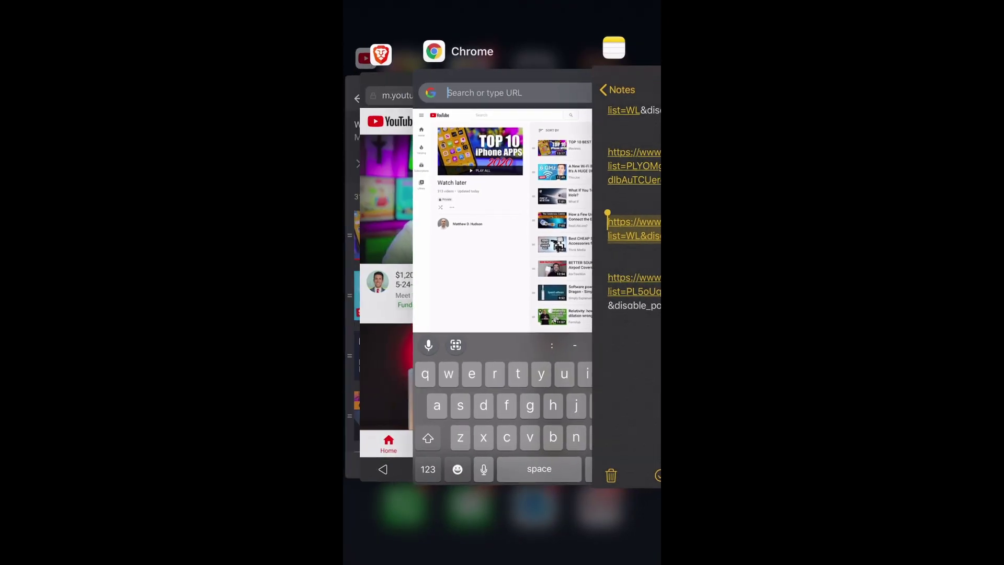
left_click(502, 219)
left_click(397, 33)
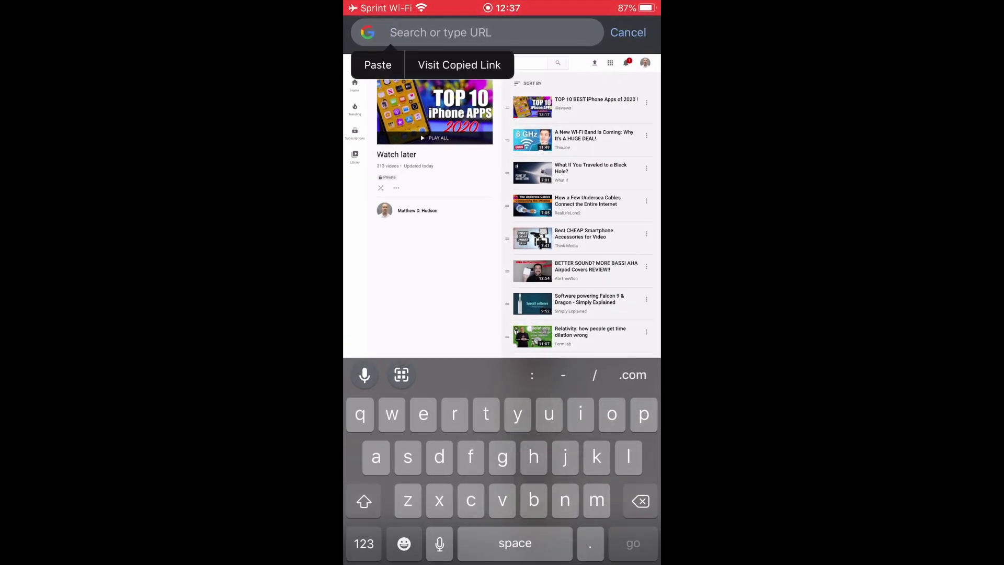
left_click(377, 65)
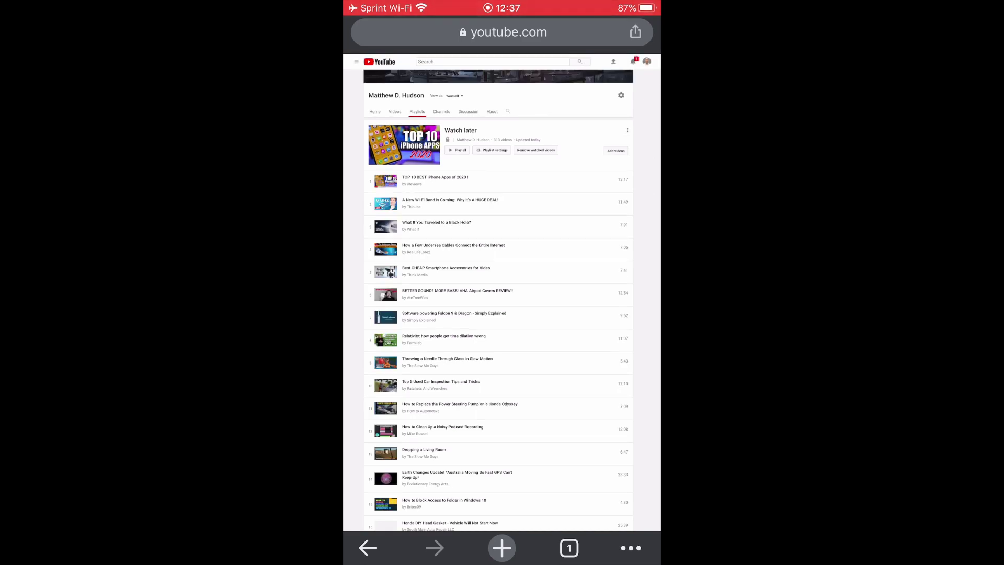
Review the Add all to playlist choices for Watch later, close them, and open the WL Trash playlist.
scroll(627, 130, "up", 5)
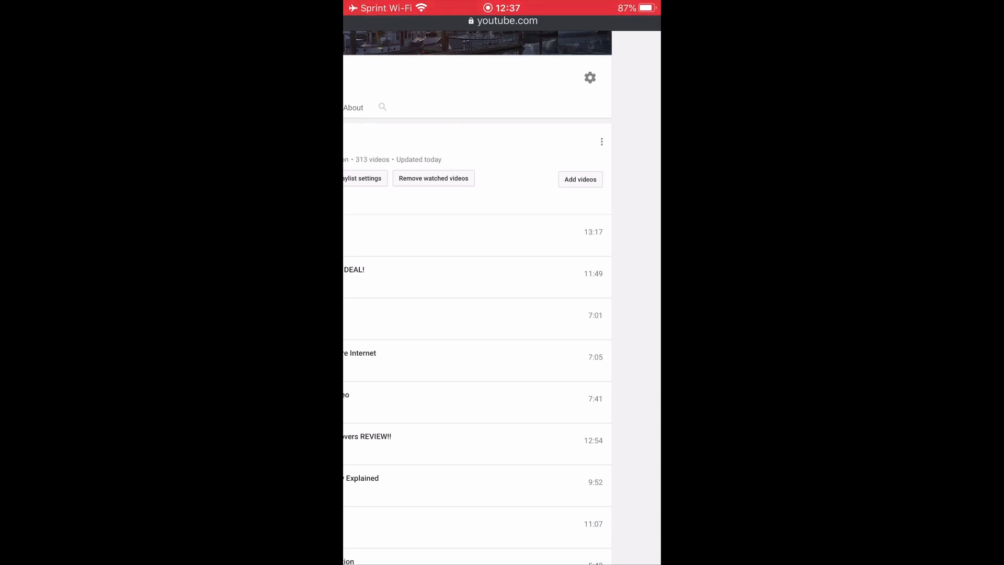
left_click(601, 142)
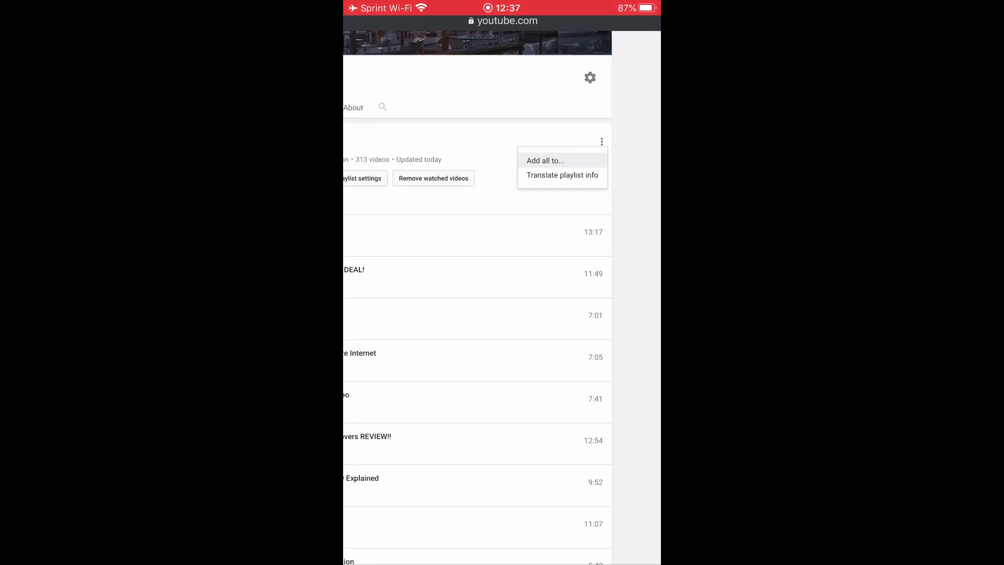
left_click(546, 161)
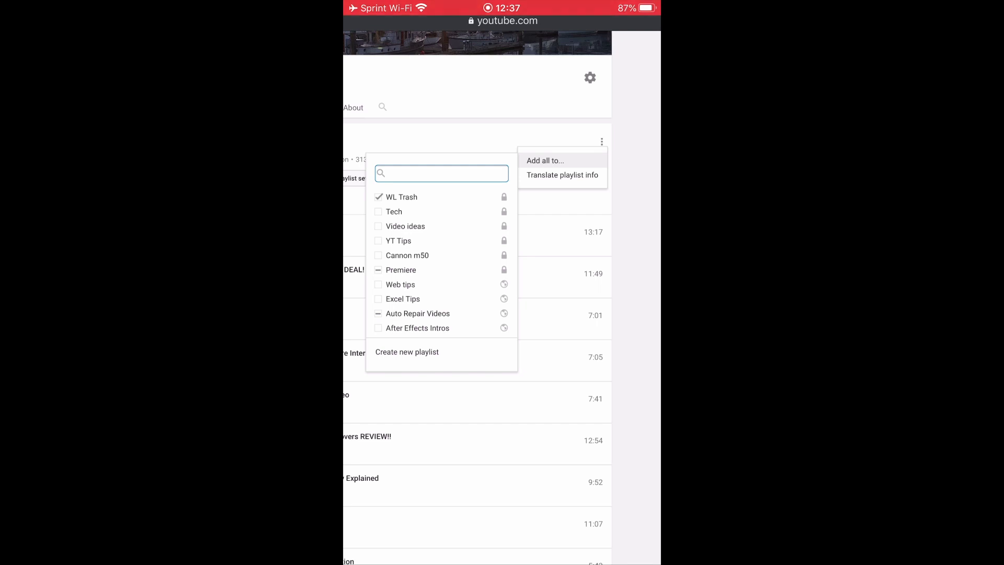
key("Escape")
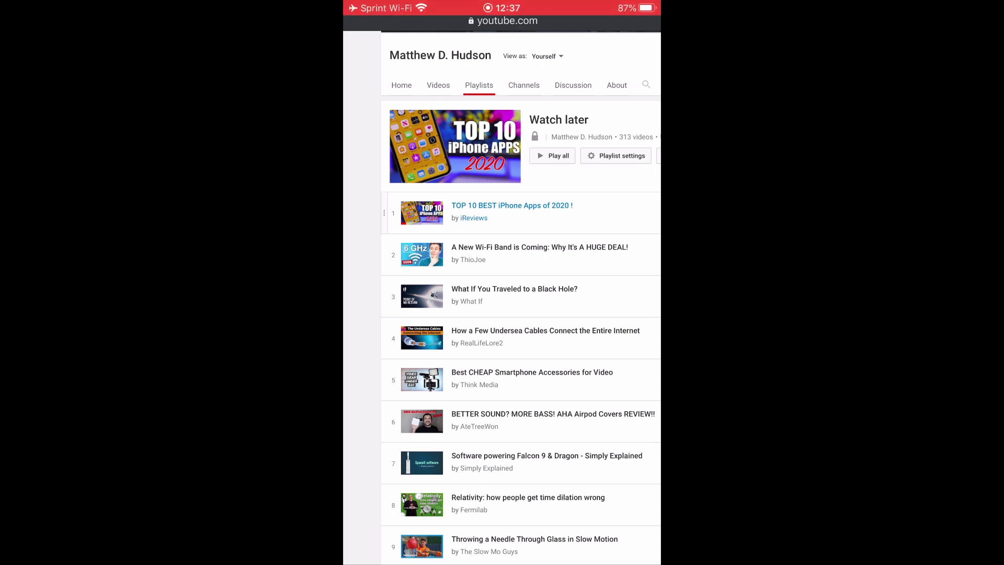
left_click(360, 63)
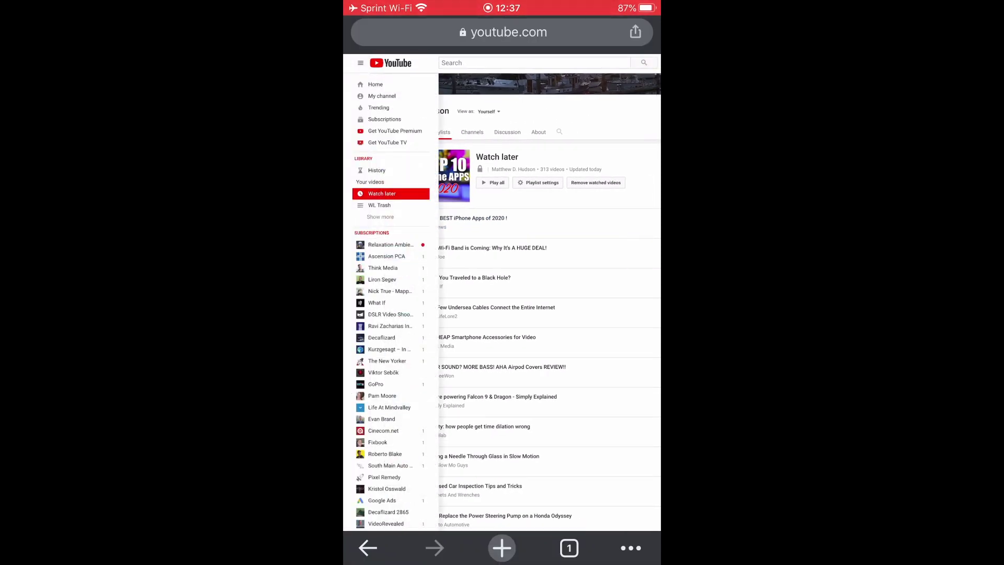
left_click(380, 205)
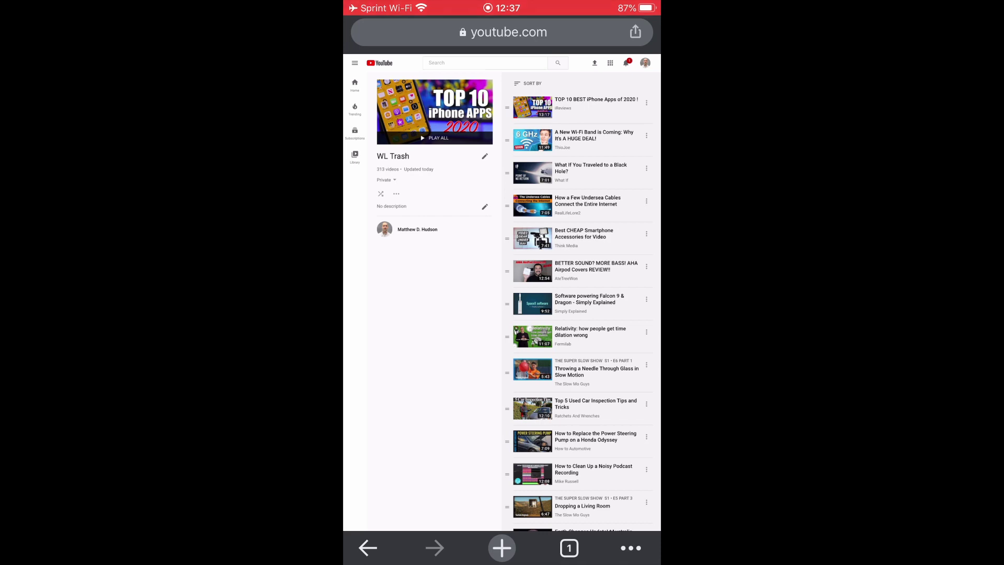
Switch to Notes and copy the last playlist address in the note, the WL Trash one ending in &disable_polymer=1.
left_click_drag(502, 562, 502, 366)
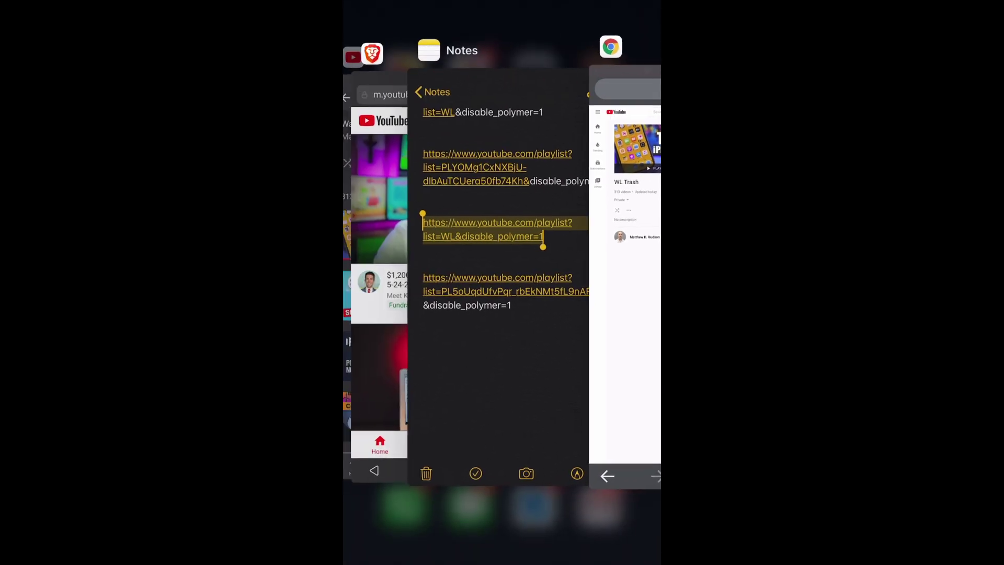
left_click(471, 269)
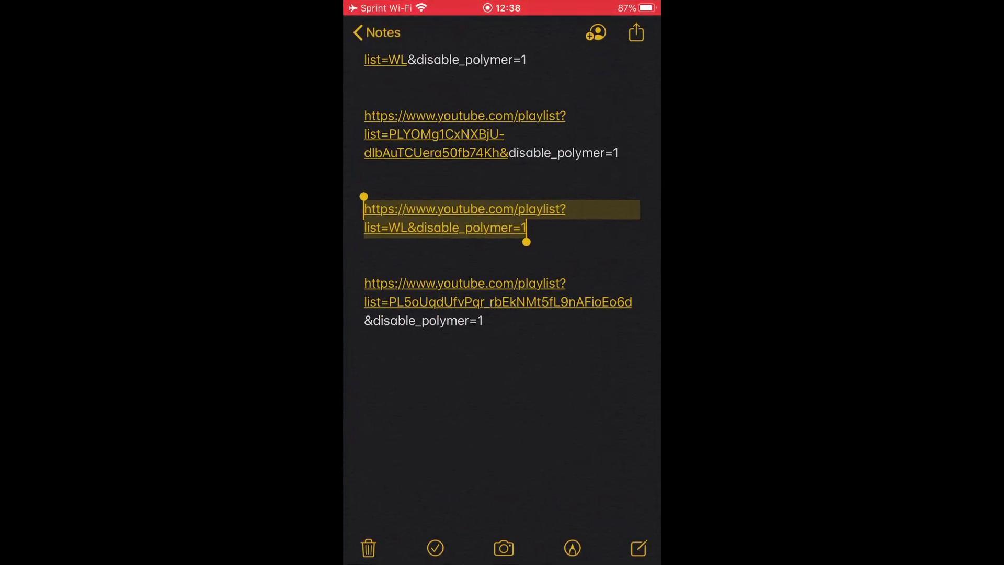
left_click(484, 320)
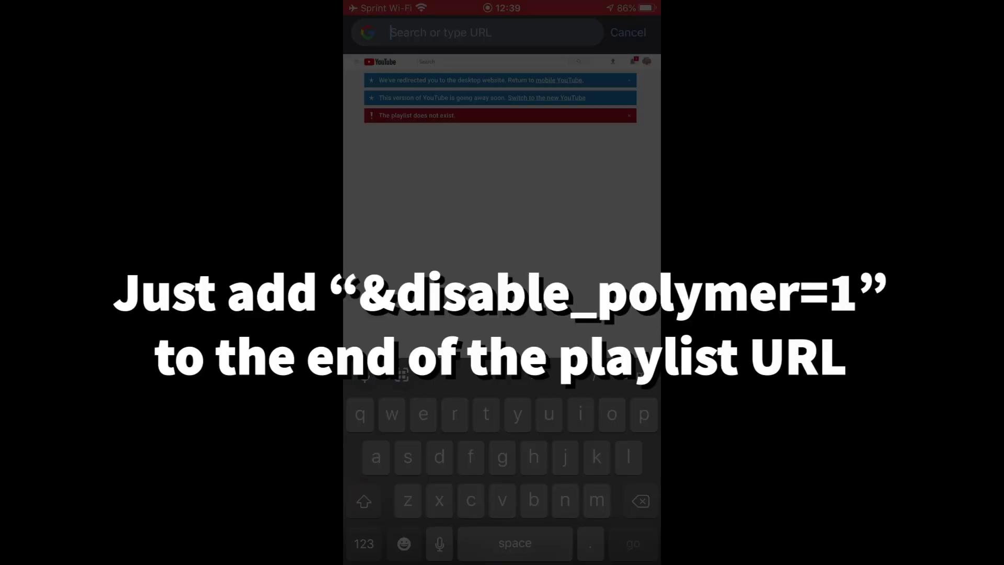
Load the copied WL Trash address with the disable_polymer=1 parameter in Chrome.
left_click(470, 33)
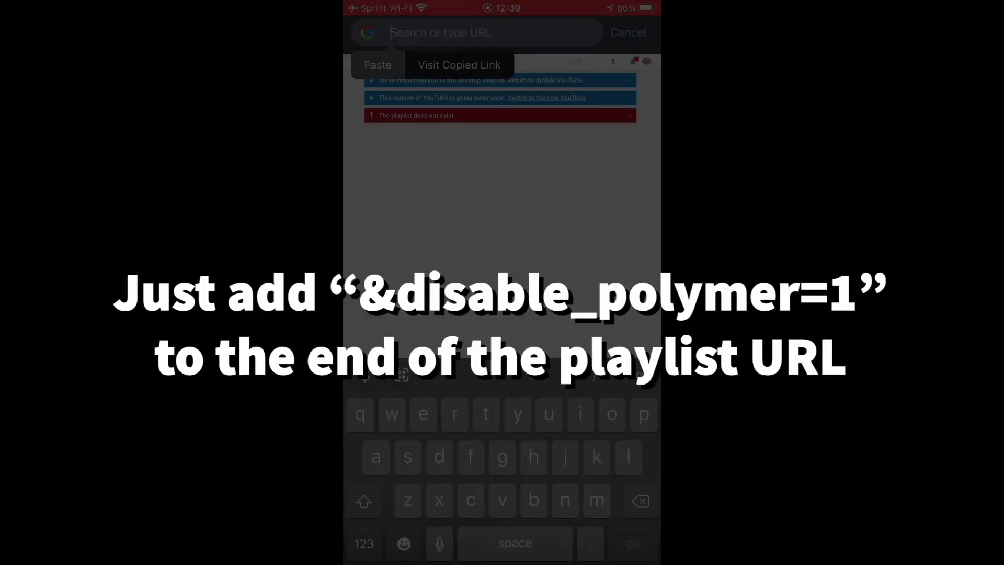
left_click(377, 65)
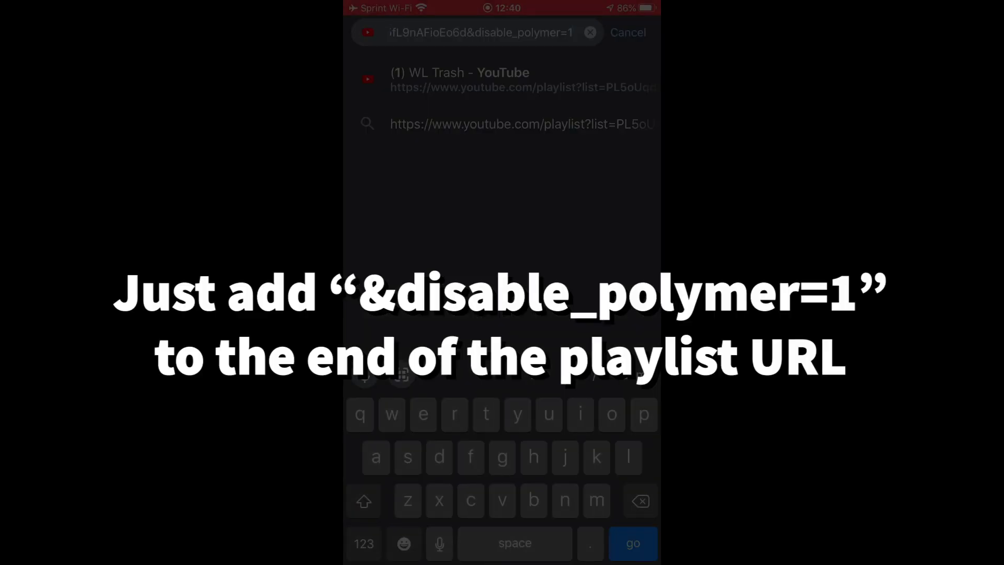
key("Return")
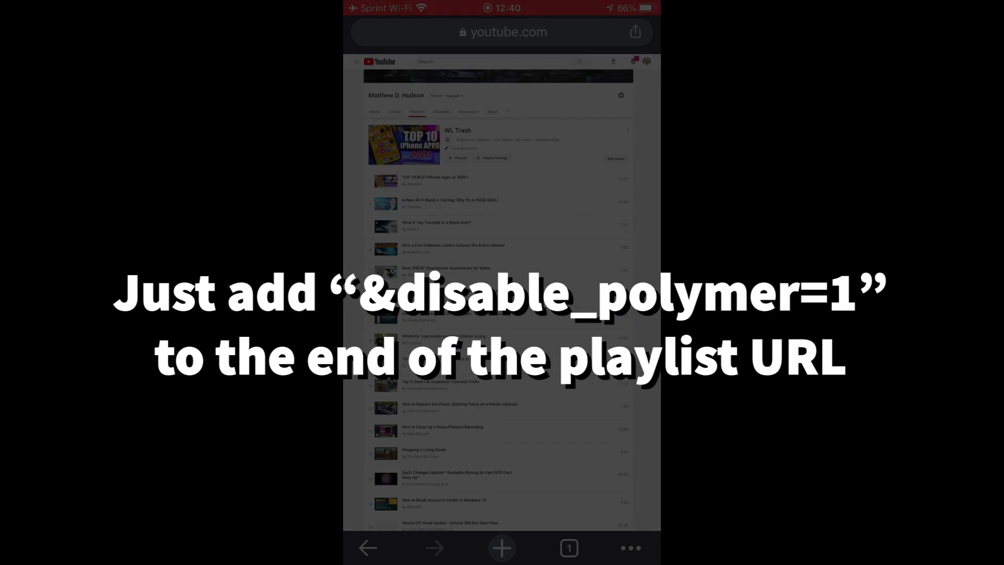
Open the WL Trash playlist's options in the classic design and view its Add all to choices.
scroll(617, 156, "up", 5)
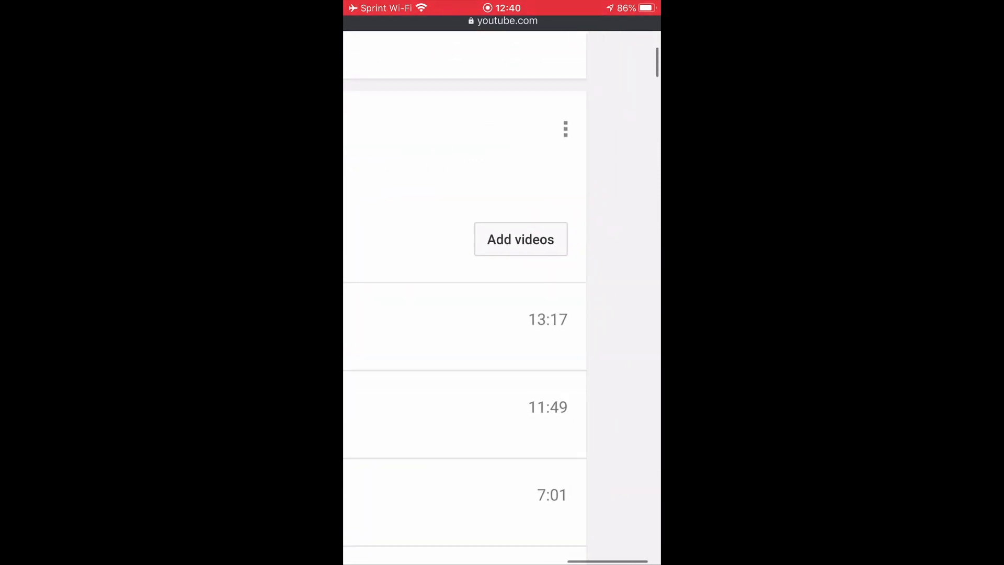
left_click(565, 129)
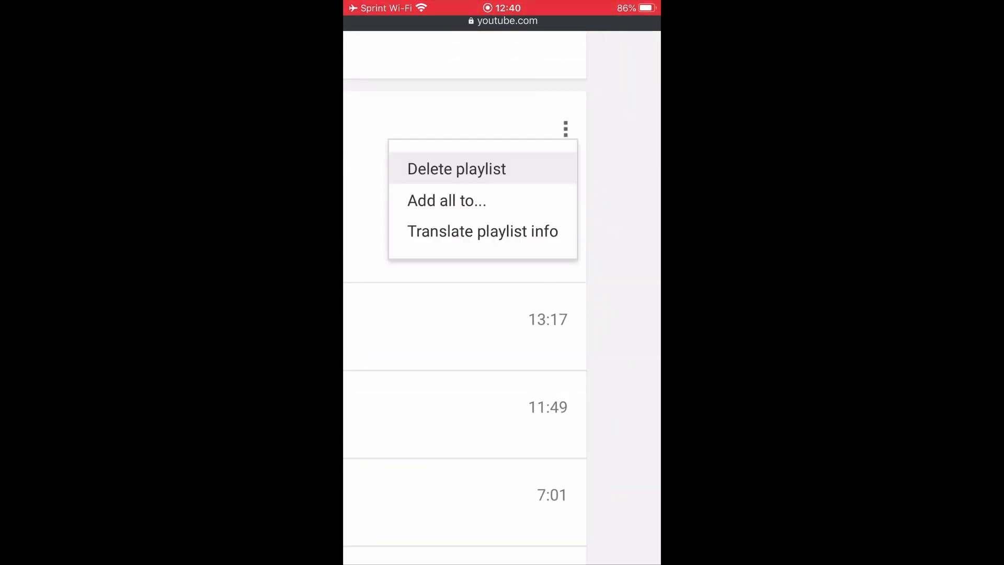
left_click(447, 200)
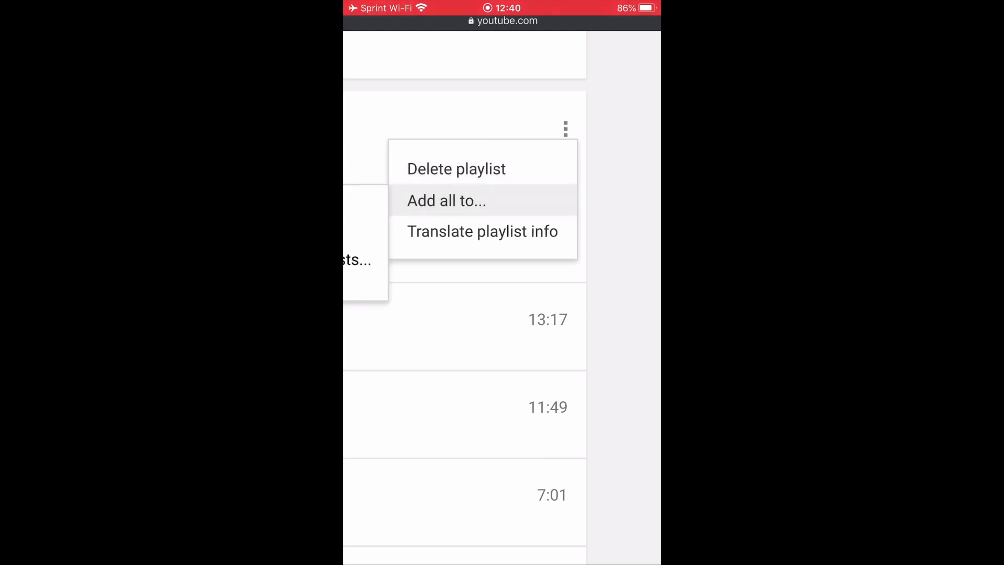
scroll(502, 313, "left", 3)
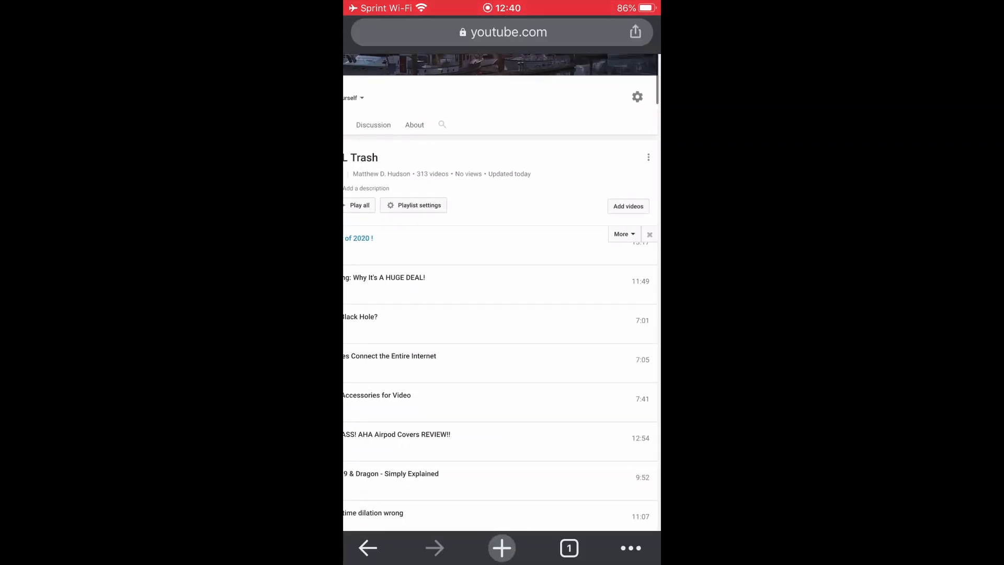
left_click(648, 157)
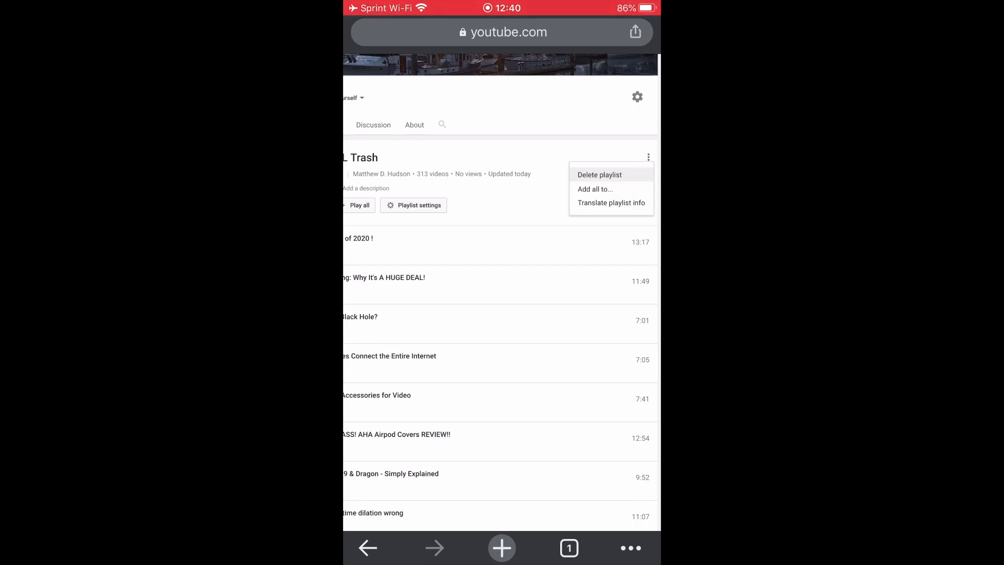
scroll(502, 282, "down", 2)
scroll(575, 157, "up", 3)
left_click(595, 163)
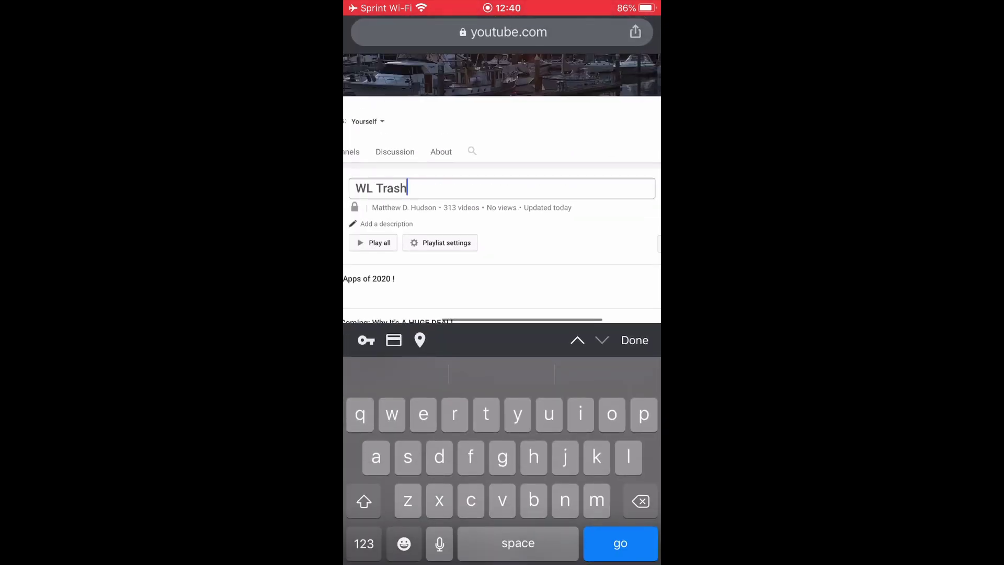
scroll(502, 188, "down", 3)
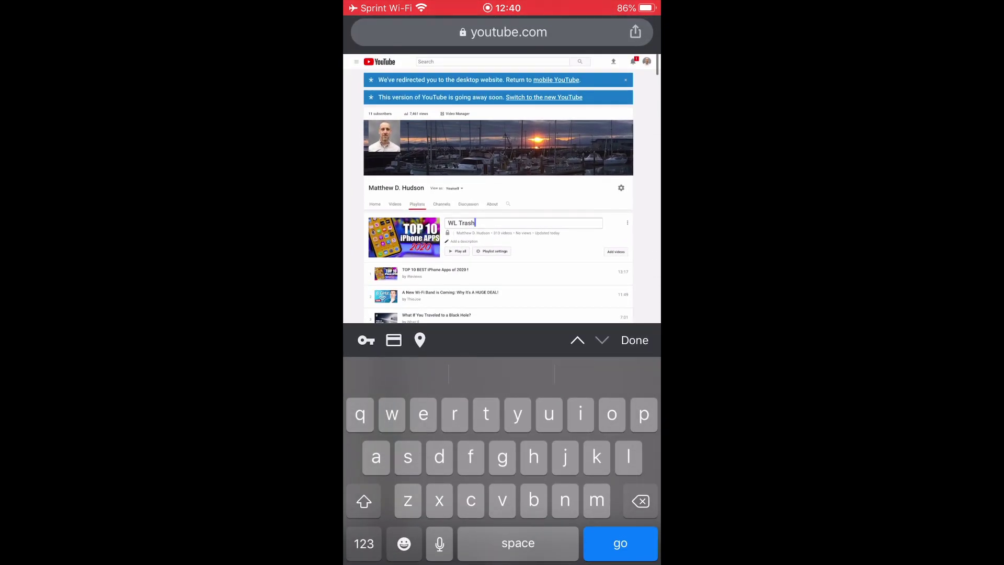
key("Return")
Open the Watch later playlist to check its contents, and return to the WL Trash playlist.
scroll(502, 282, "up", 3)
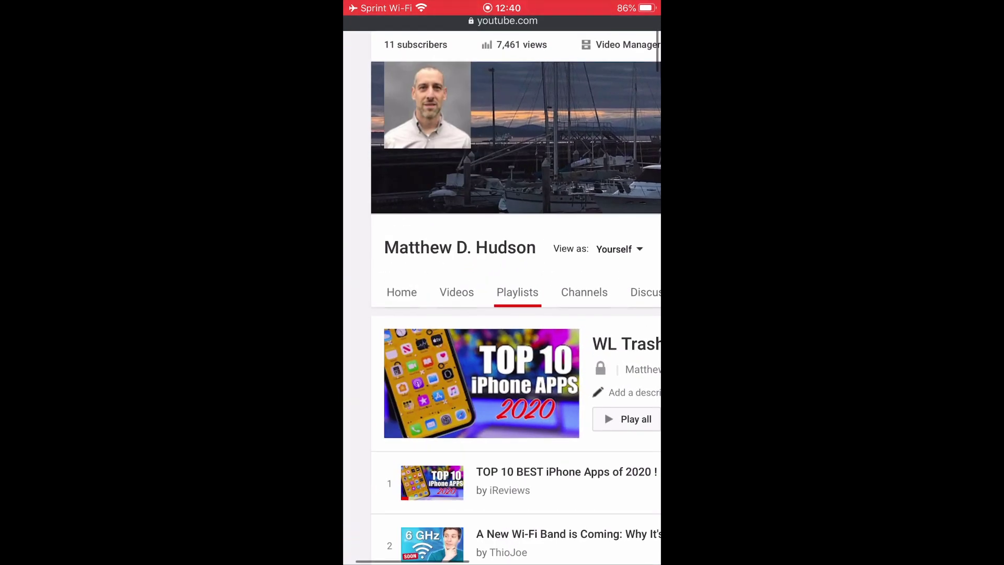
scroll(502, 282, "up", 3)
left_click(379, 76)
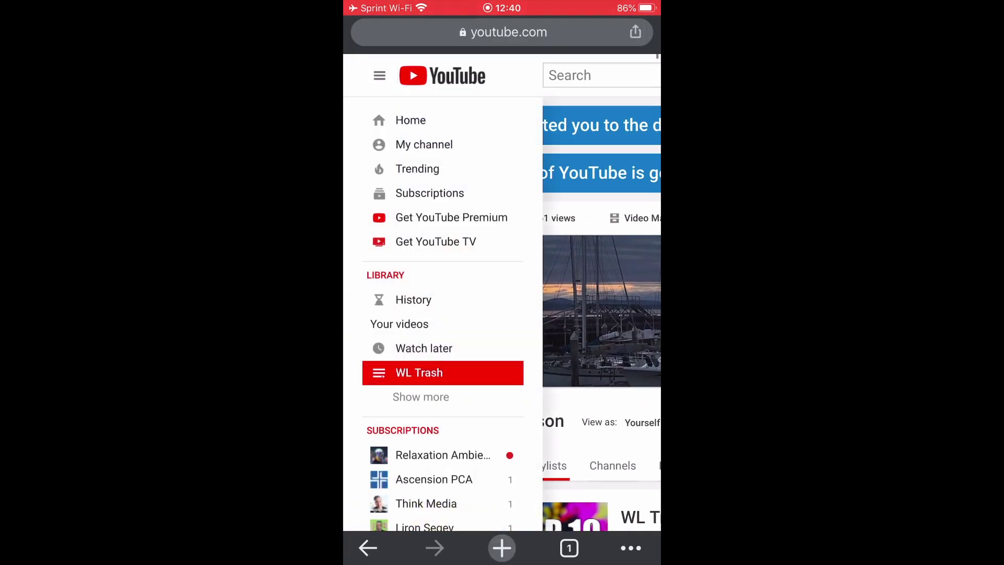
left_click(423, 349)
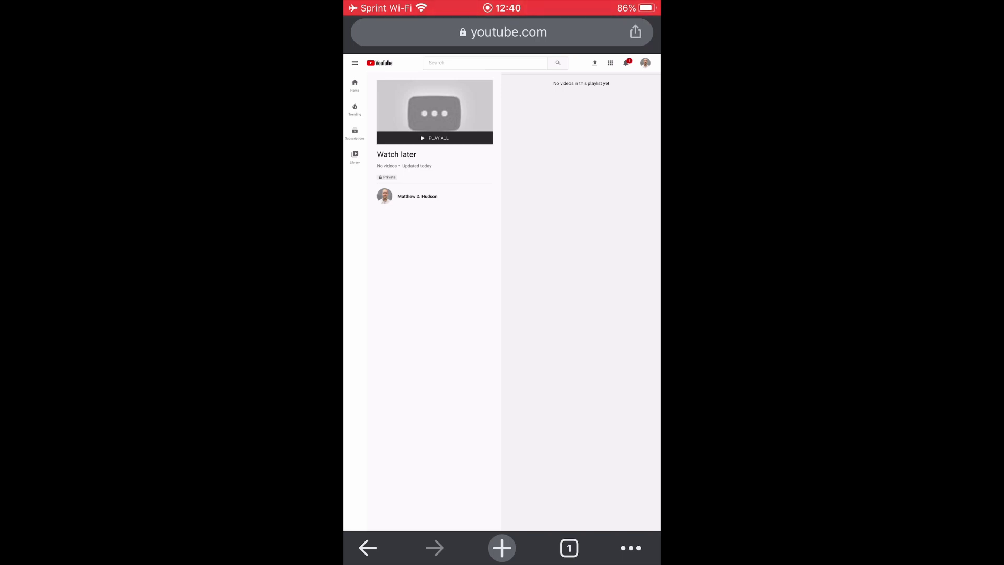
left_click(354, 62)
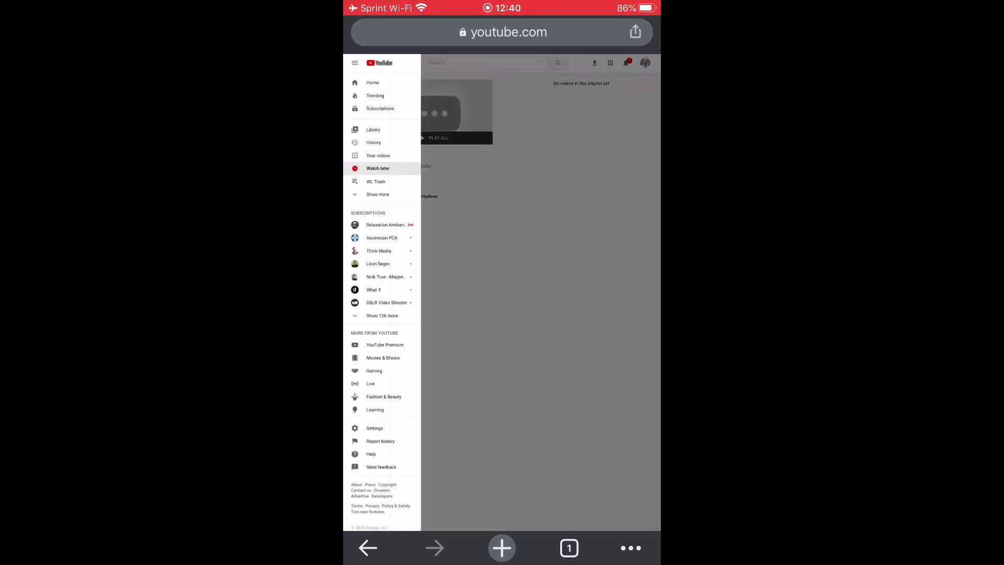
left_click(376, 181)
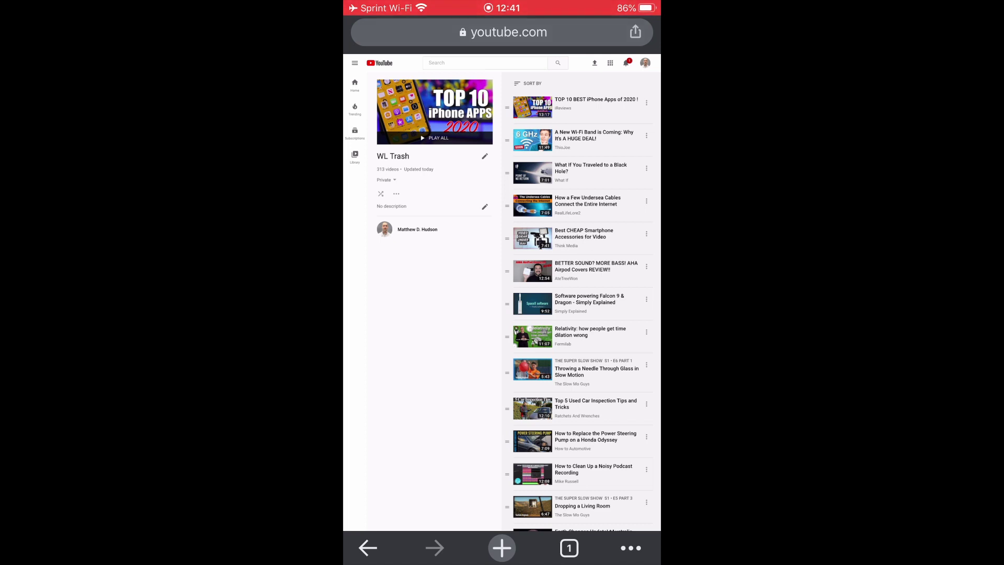
Reload the WL Trash playlist in the classic design using the copied address ending in &disable_polymer=1.
left_click(502, 31)
left_click(591, 32)
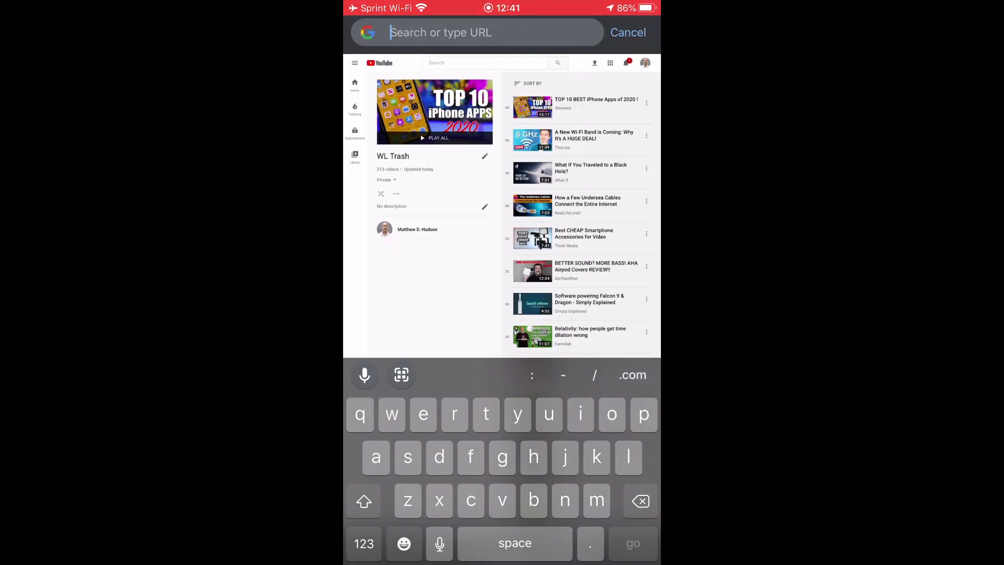
left_click(392, 32)
left_click(377, 64)
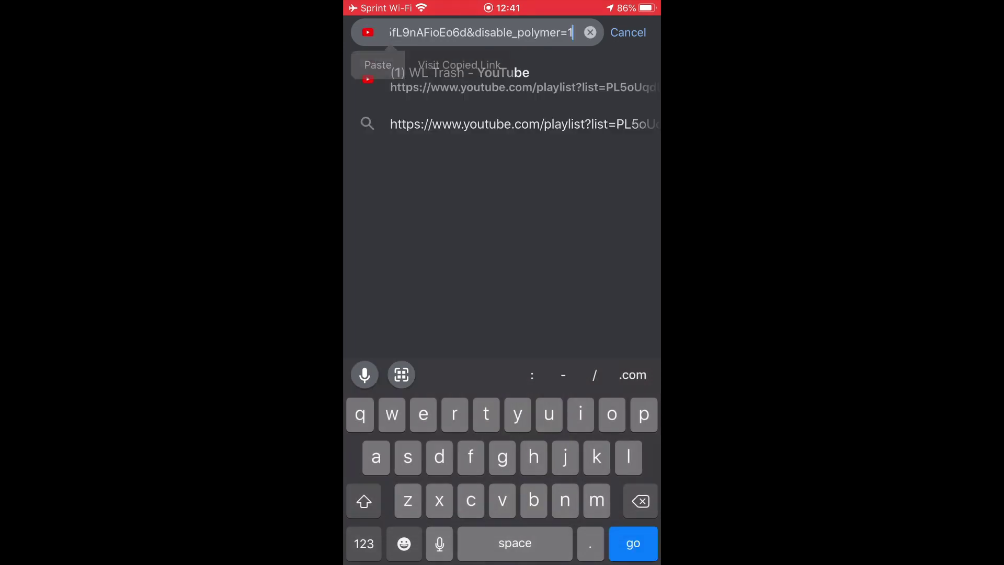
key("Return")
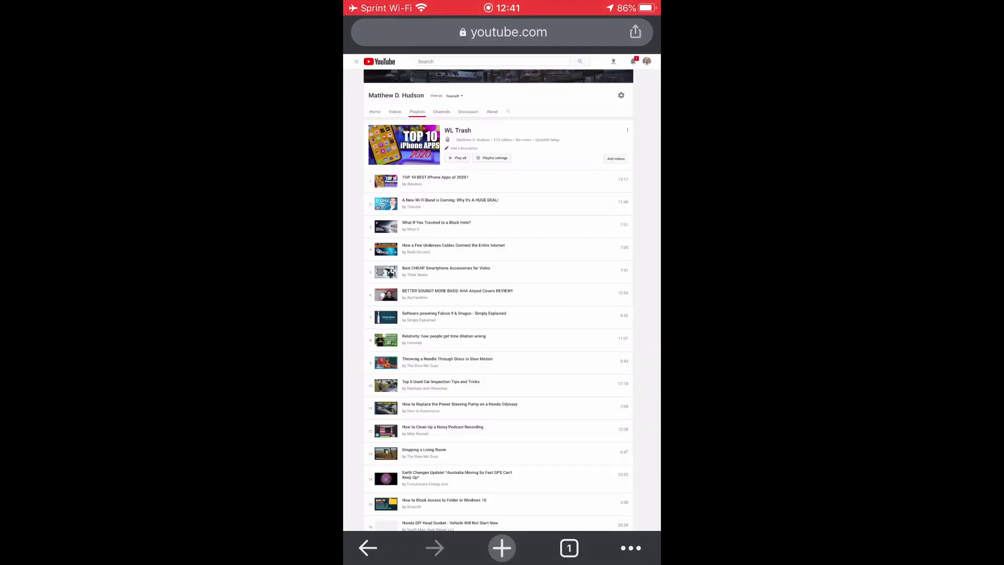
Delete the WL Trash playlist from its playlist options.
scroll(502, 282, "down", 2)
scroll(502, 209, "up", 3)
left_click(612, 105)
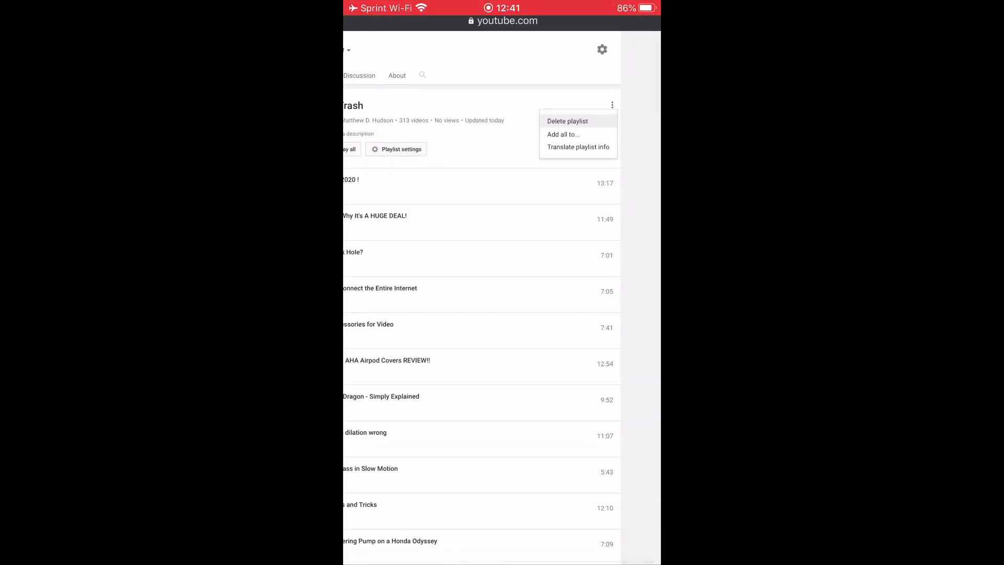
left_click(567, 120)
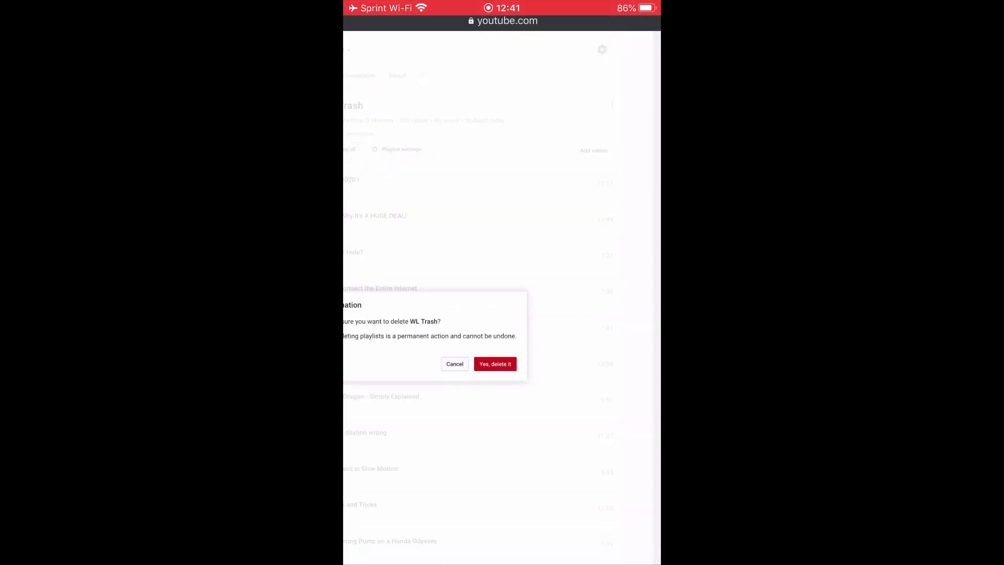